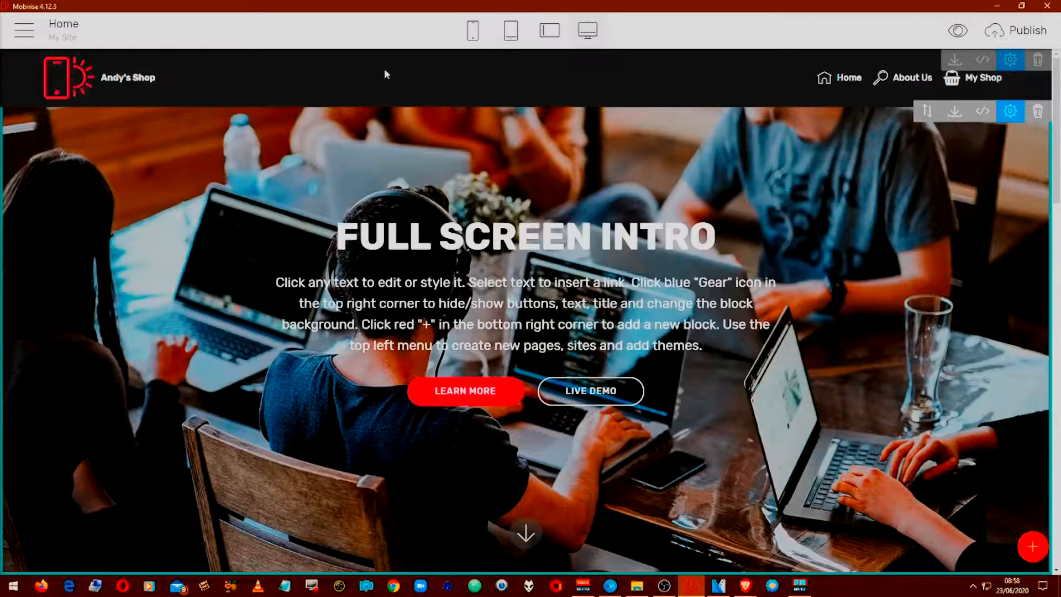
Try the Show Button(s), Show Menu Items and Transparent options of the navigation bar on the Home page
click(1012, 61)
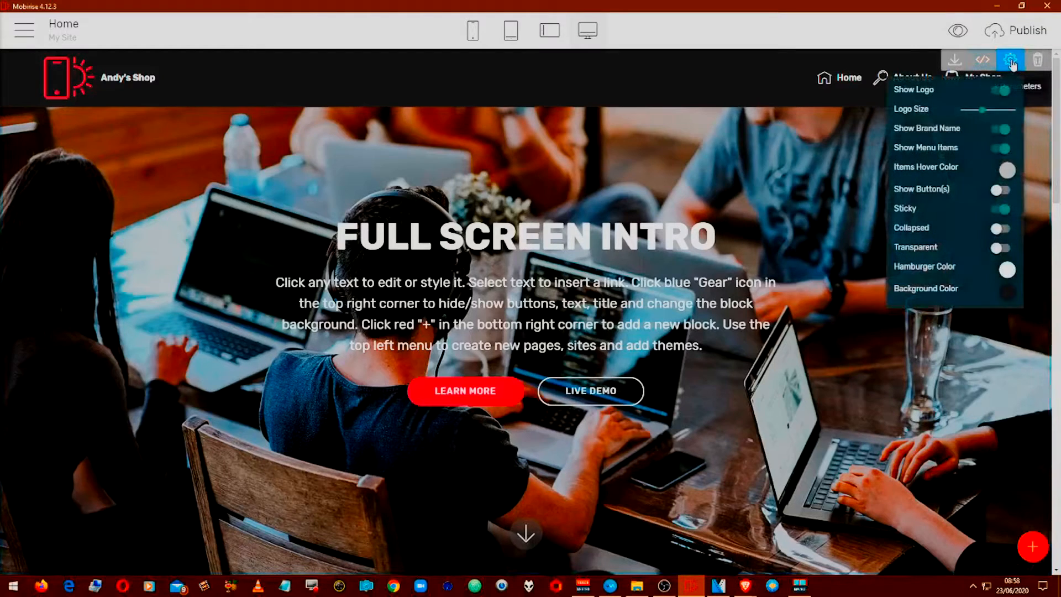
click(1003, 191)
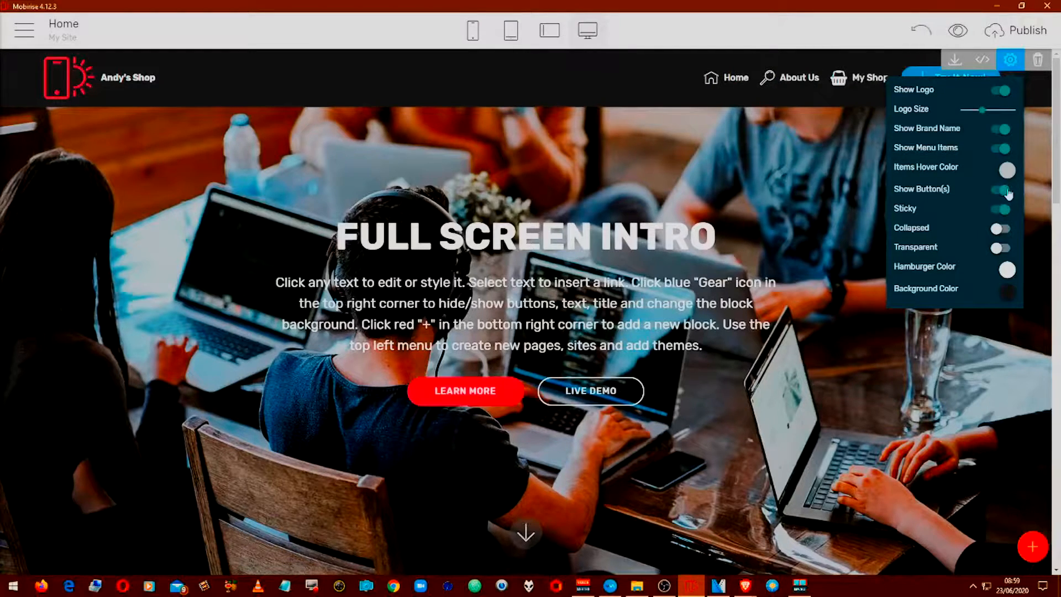
click(1007, 192)
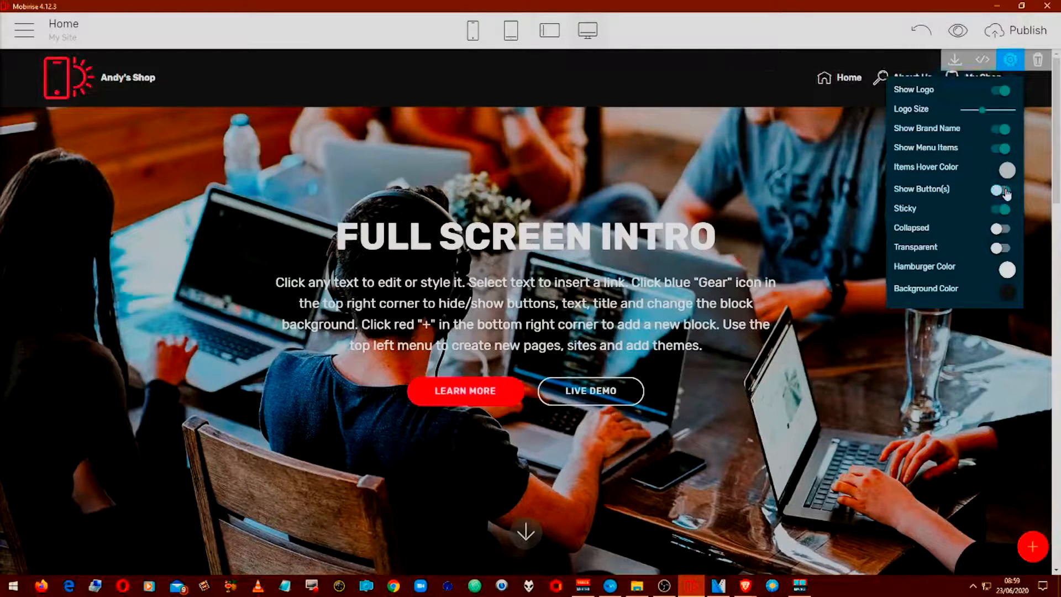
click(998, 151)
click(1000, 151)
click(1003, 248)
click(1003, 249)
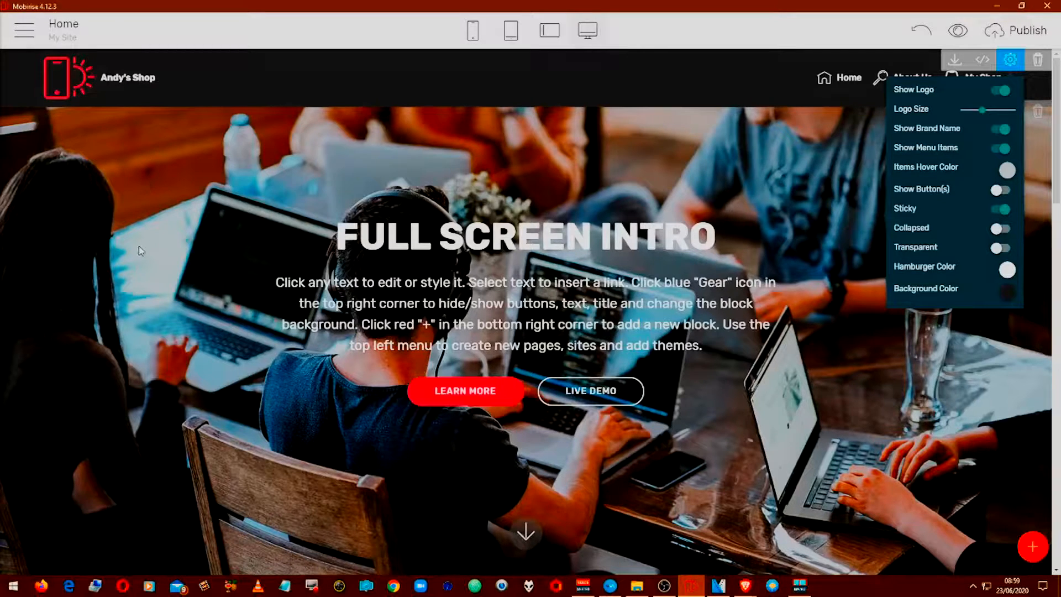
Open the My Products page and look through it down to the footer
click(23, 28)
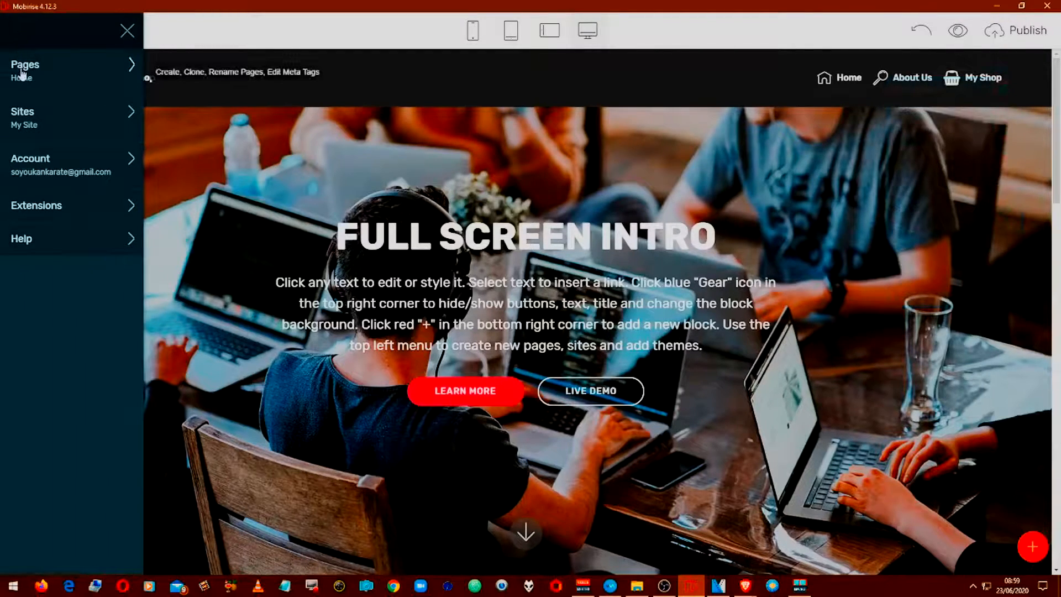
click(24, 81)
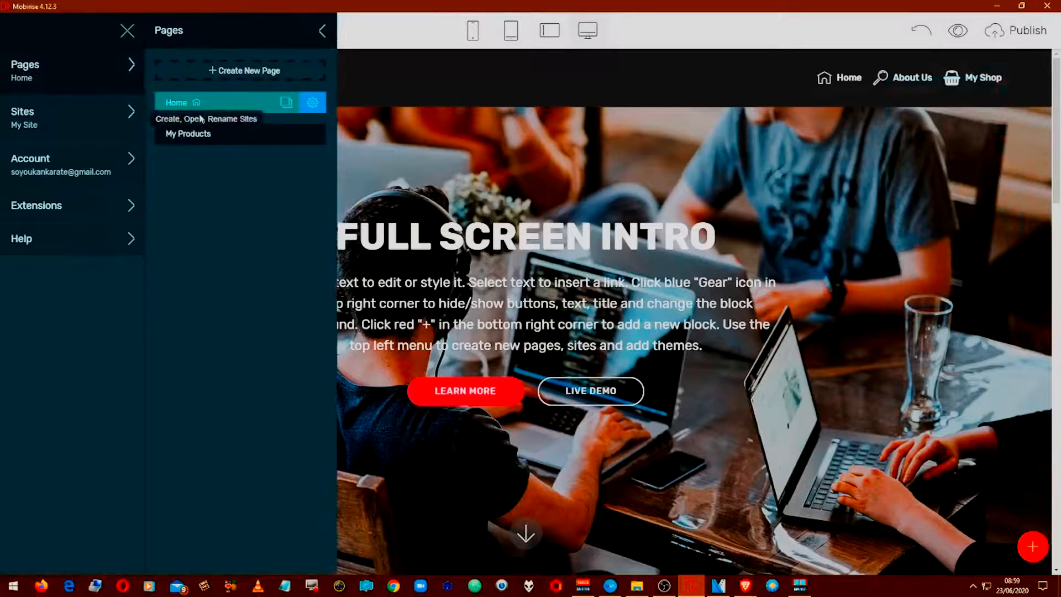
click(235, 135)
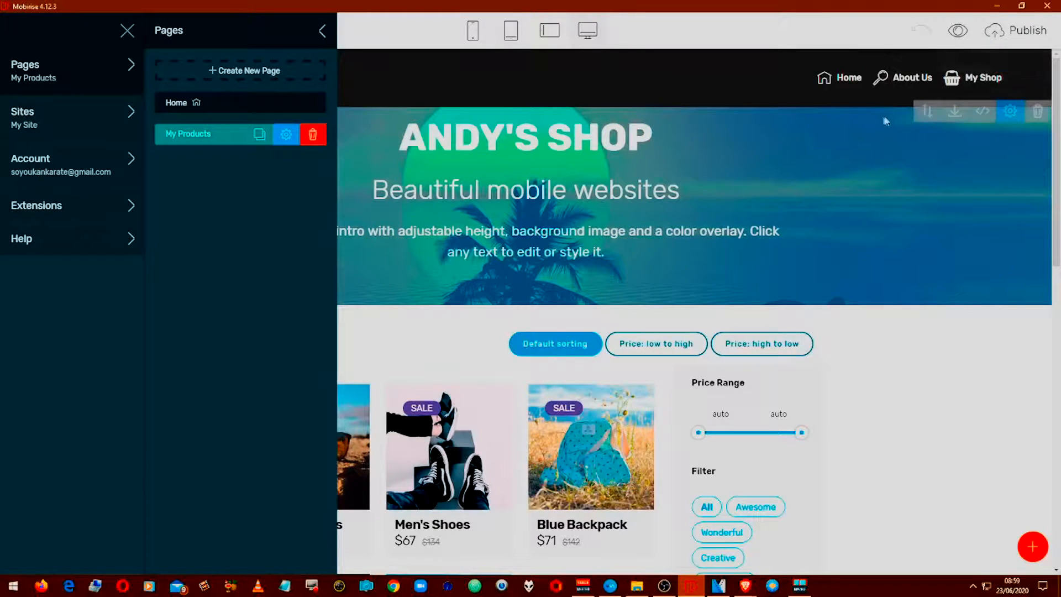
click(828, 128)
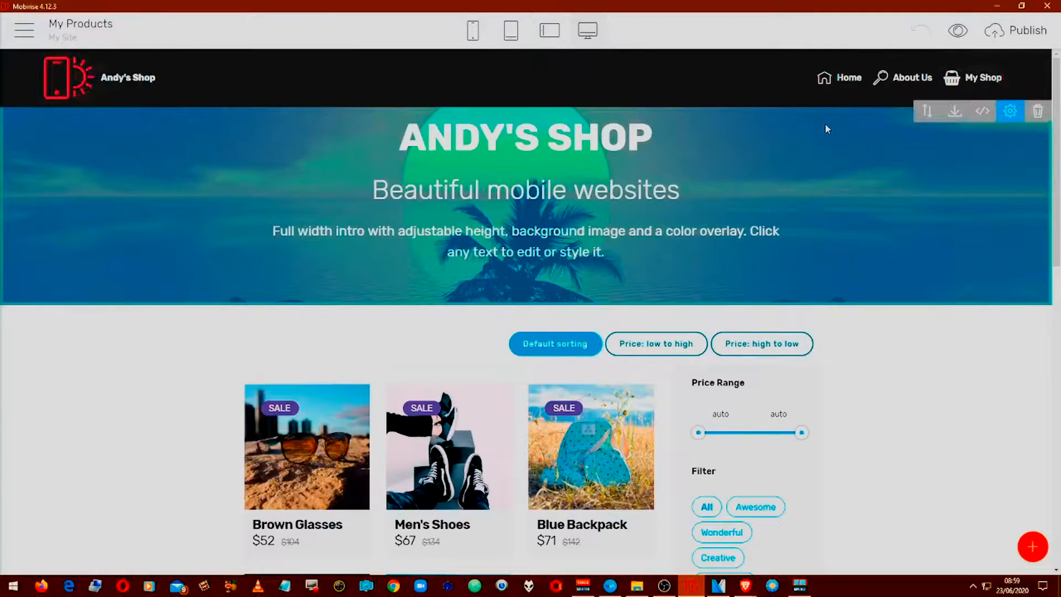
scroll(825, 124, down, 8)
scroll(818, 124, down, 4)
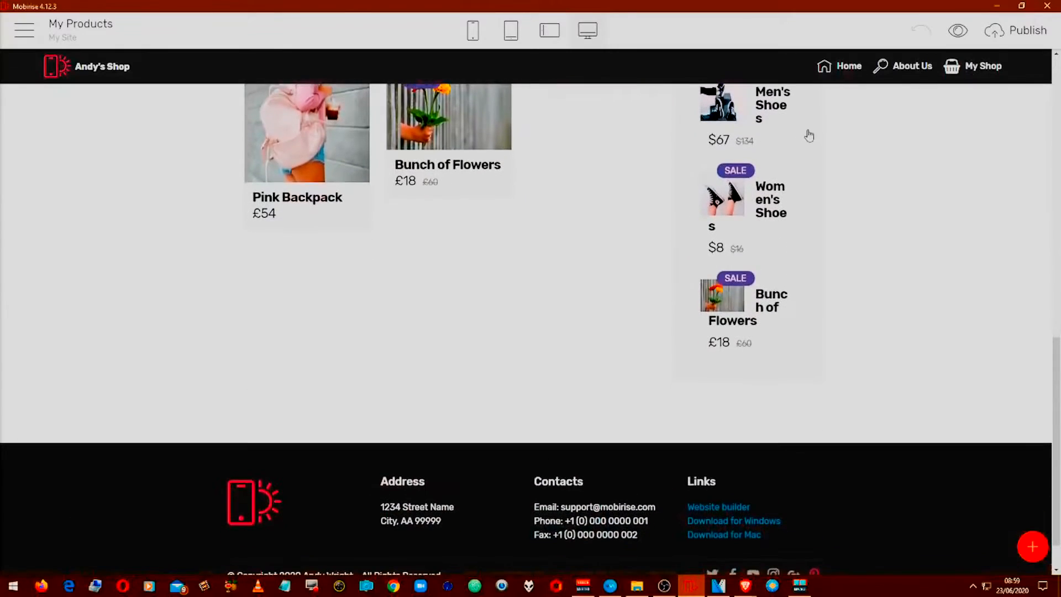
scroll(819, 128, up, 14)
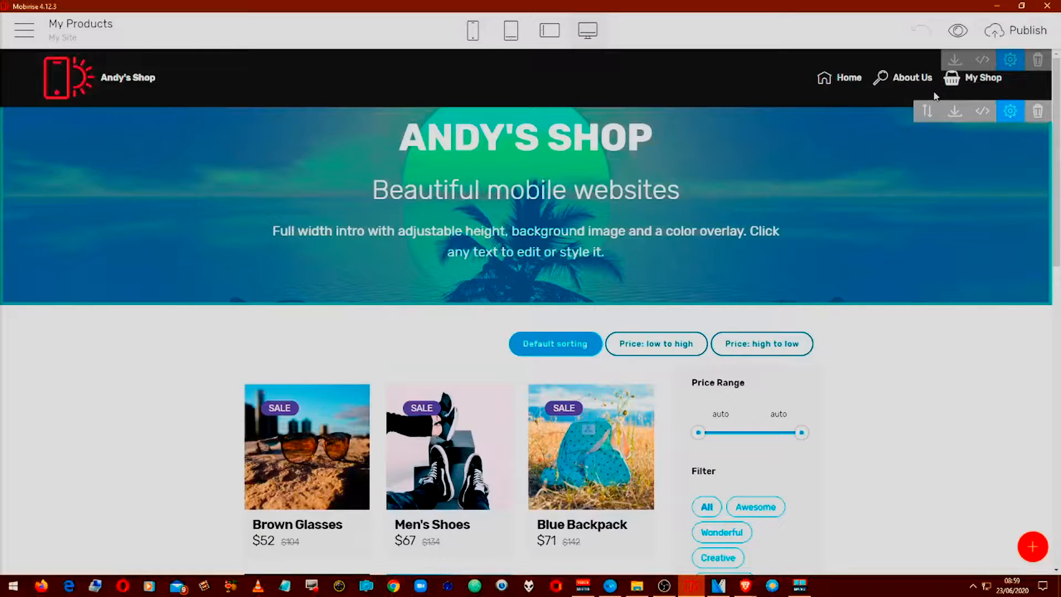
Make the navigation bar transparent on the My Products page
click(1010, 62)
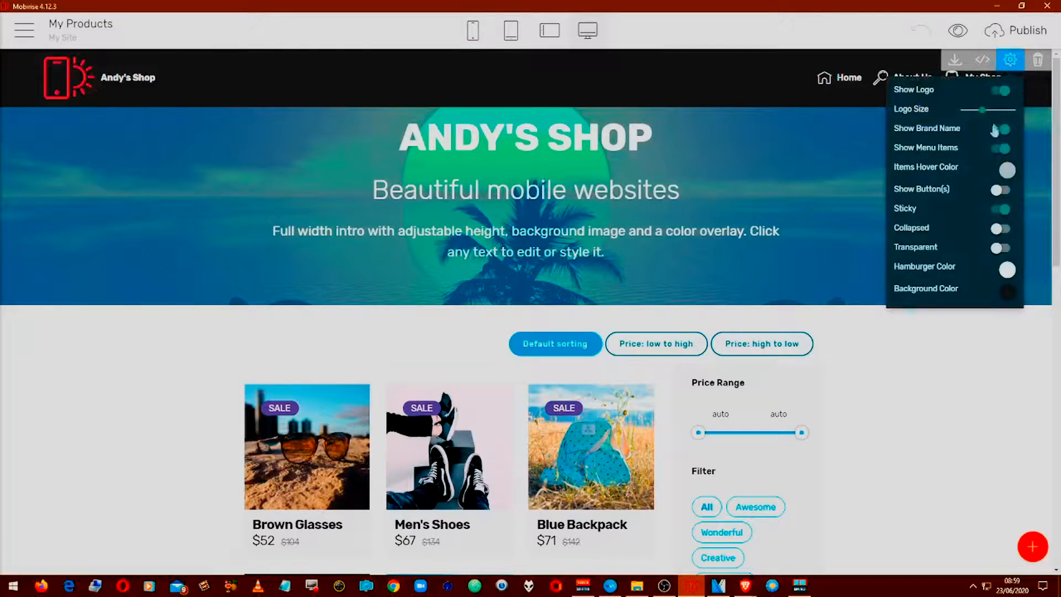
click(1000, 248)
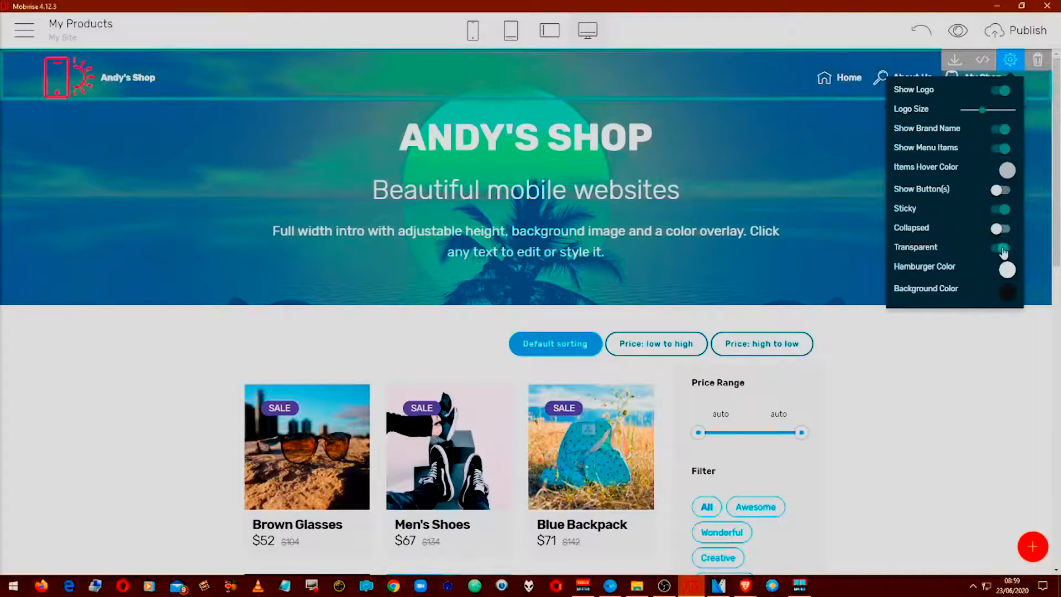
click(768, 84)
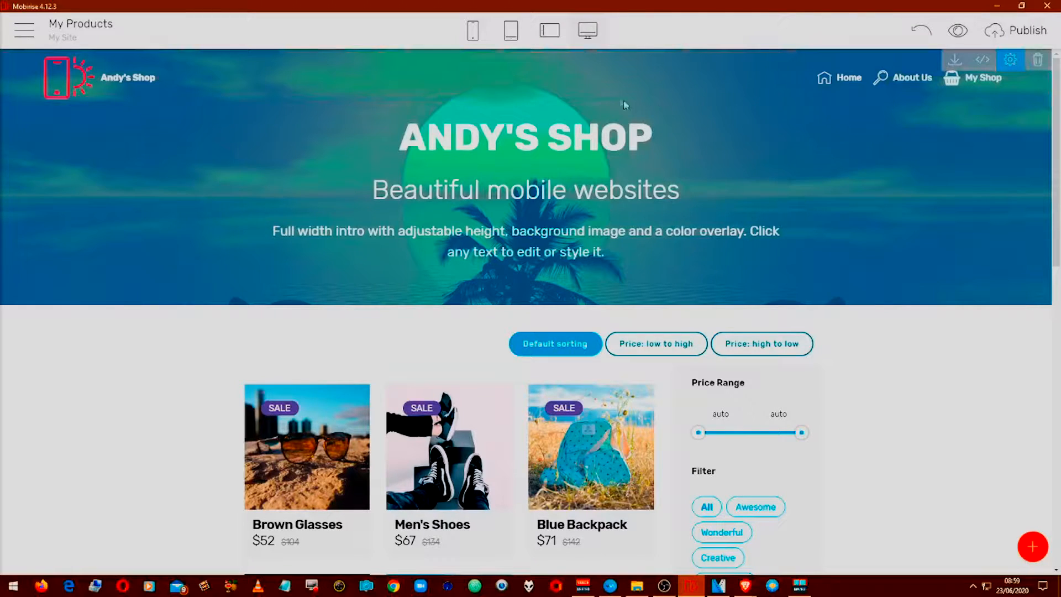
Open the Home page and check the transparency option in its navigation bar's settings
click(24, 30)
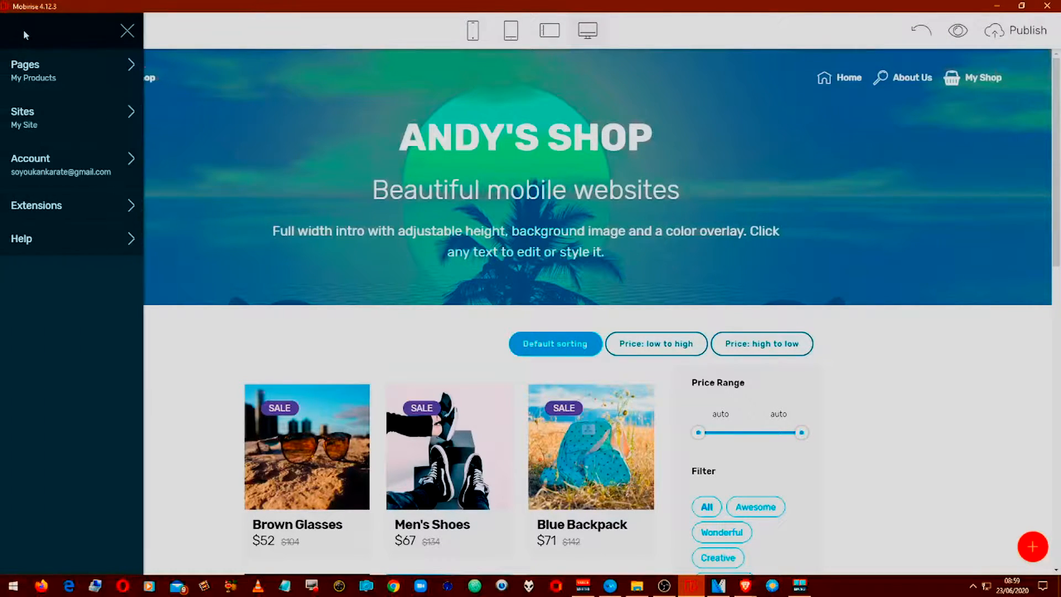
click(36, 80)
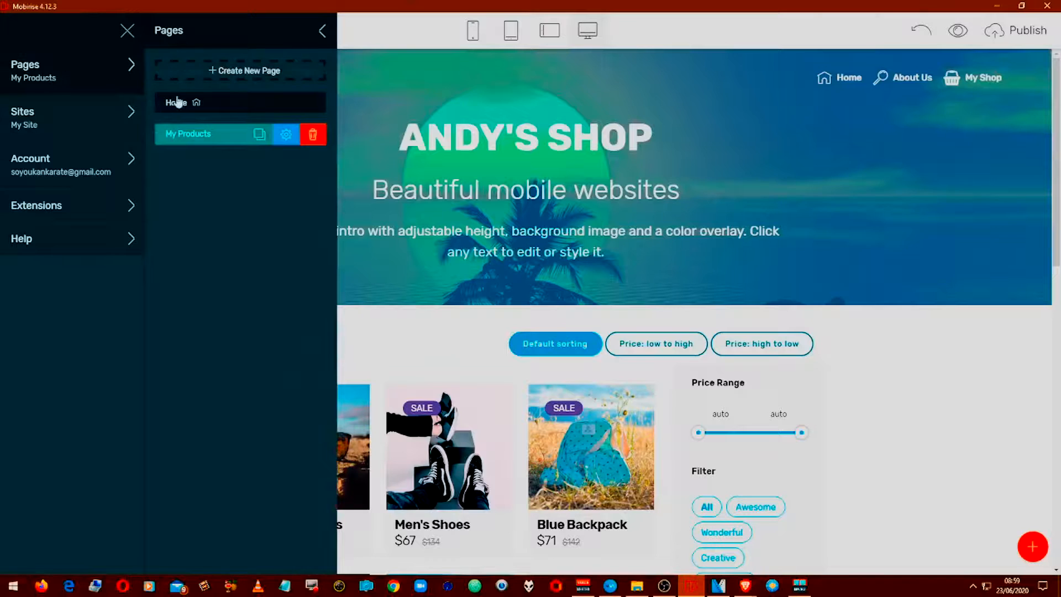
click(235, 109)
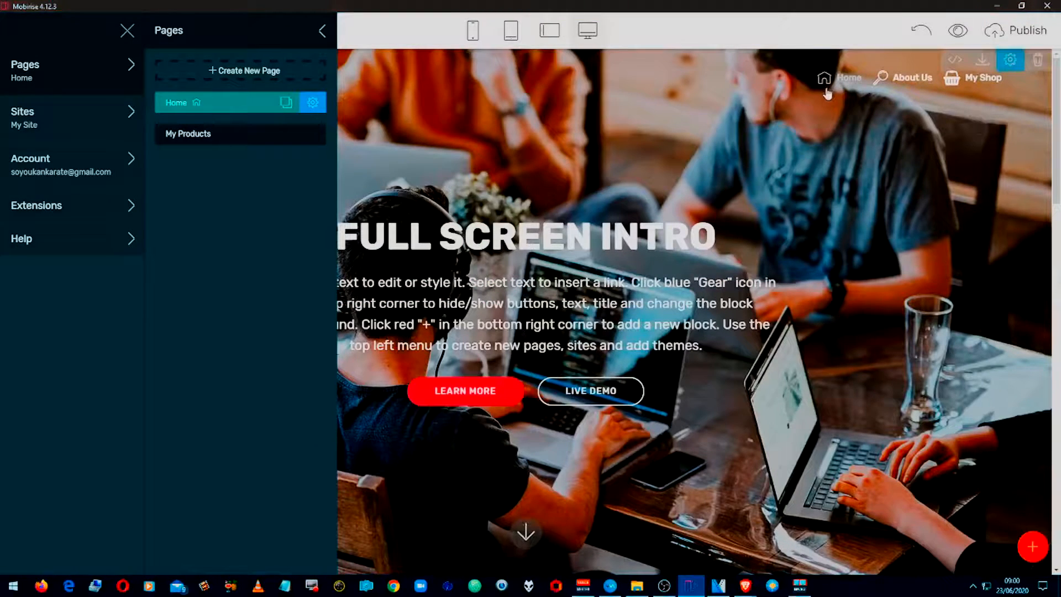
click(1002, 62)
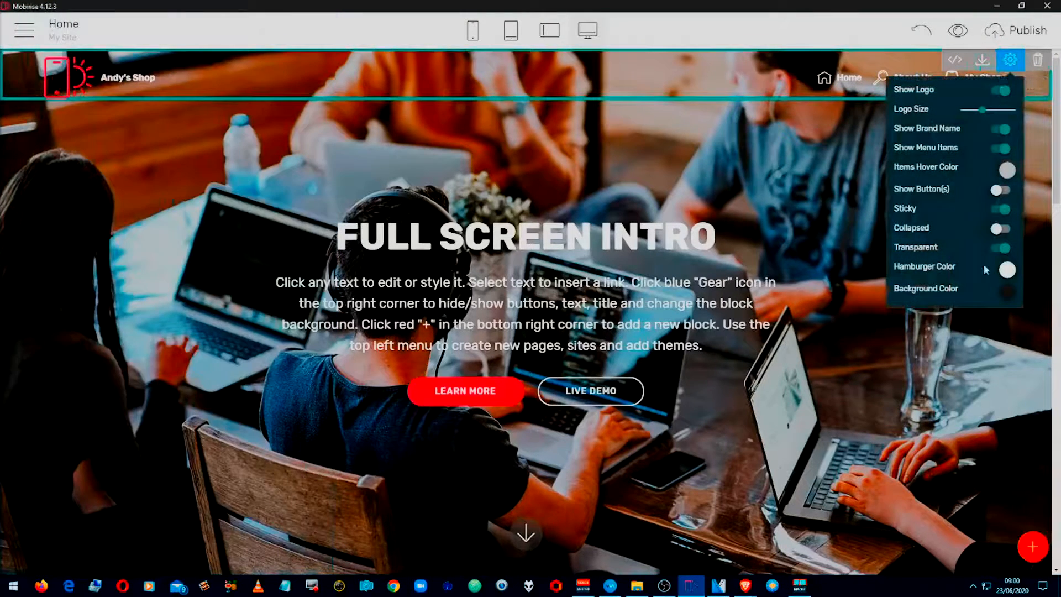
click(761, 101)
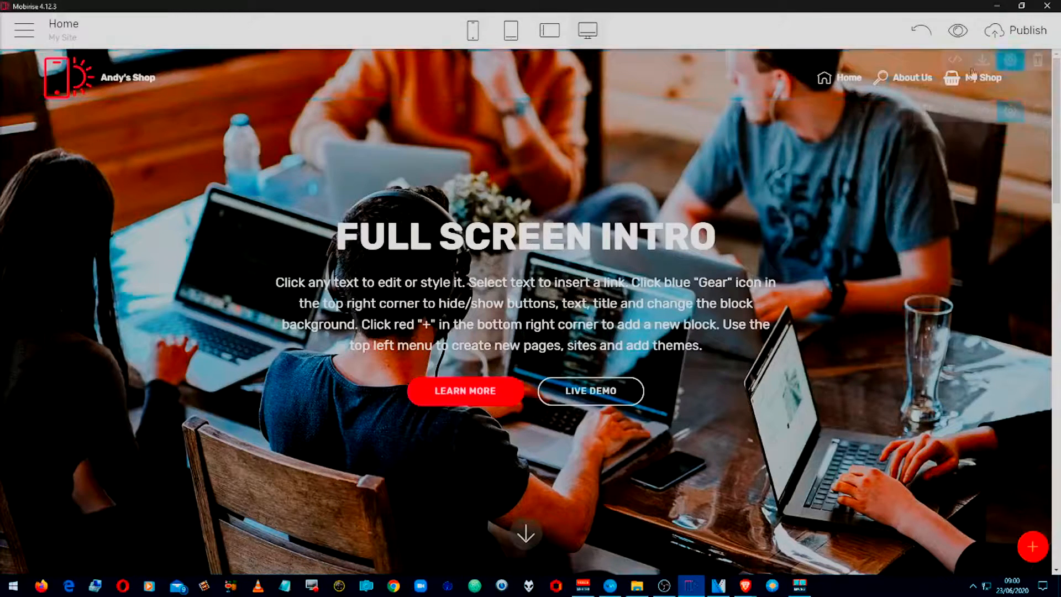
Preview the site in the browser and examine how the navigation bar behaves while scrolling the Home page
click(966, 42)
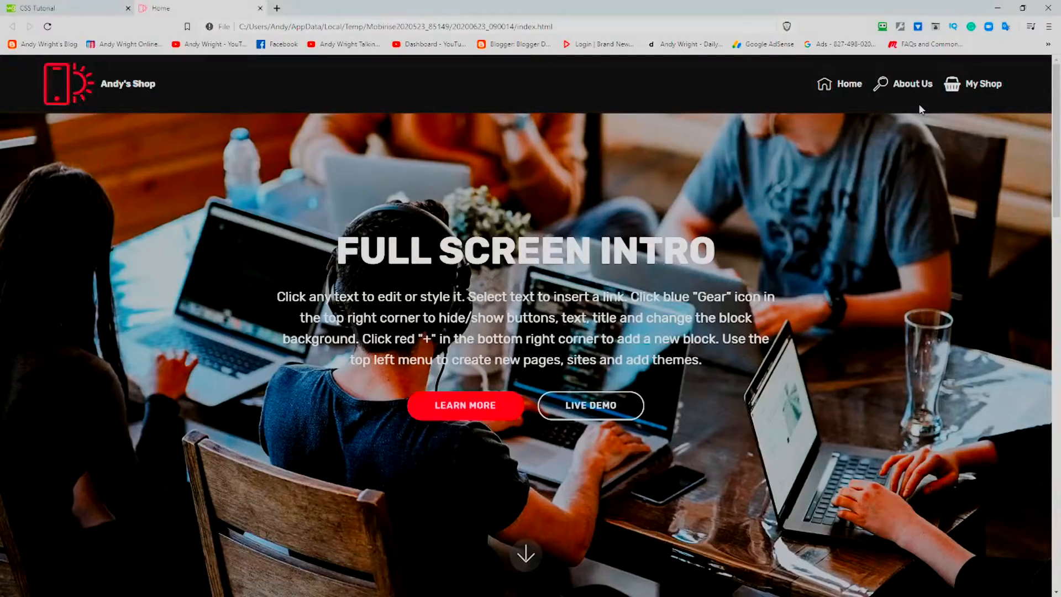
scroll(921, 107, down, 8)
scroll(921, 108, up, 8)
Open My Shop in the browser preview and examine how its navigation bar changes between the page's top and the products
click(995, 88)
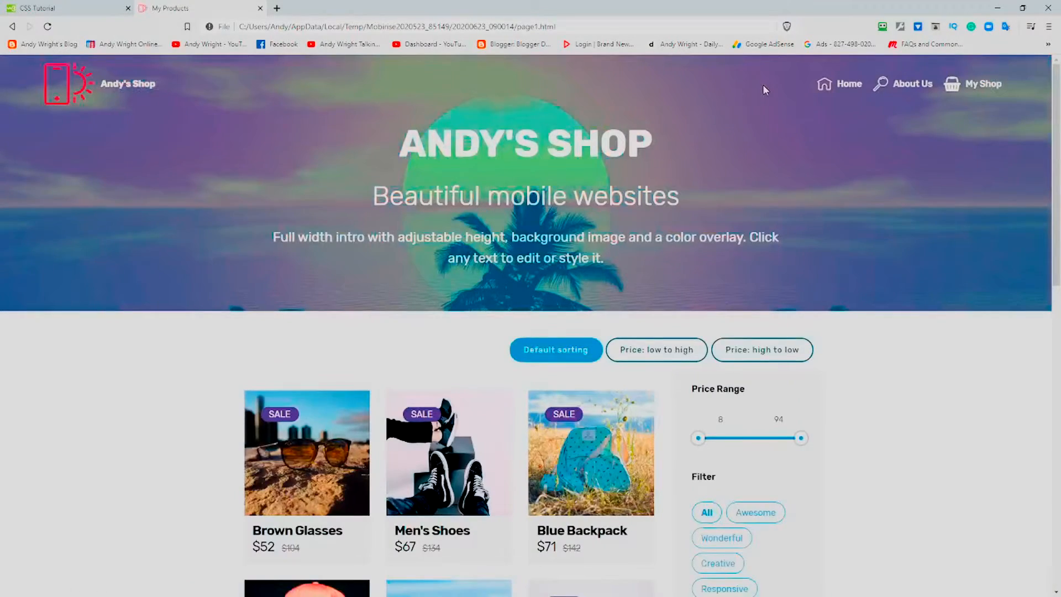
scroll(763, 87, down, 5)
scroll(763, 88, up, 5)
scroll(759, 84, down, 5)
scroll(755, 83, up, 5)
scroll(755, 84, down, 8)
scroll(752, 84, up, 4)
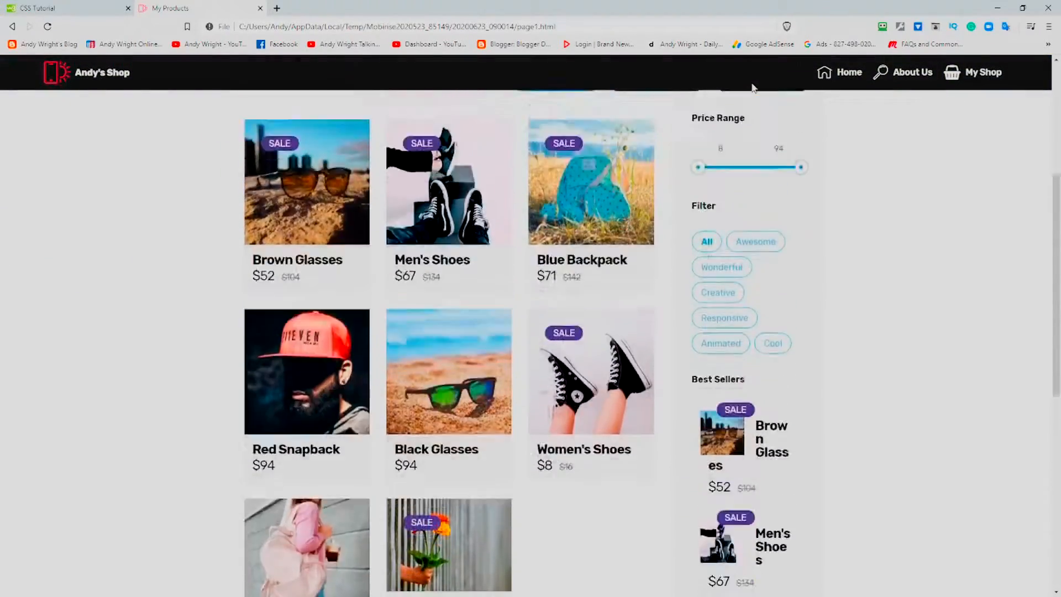
scroll(753, 86, up, 4)
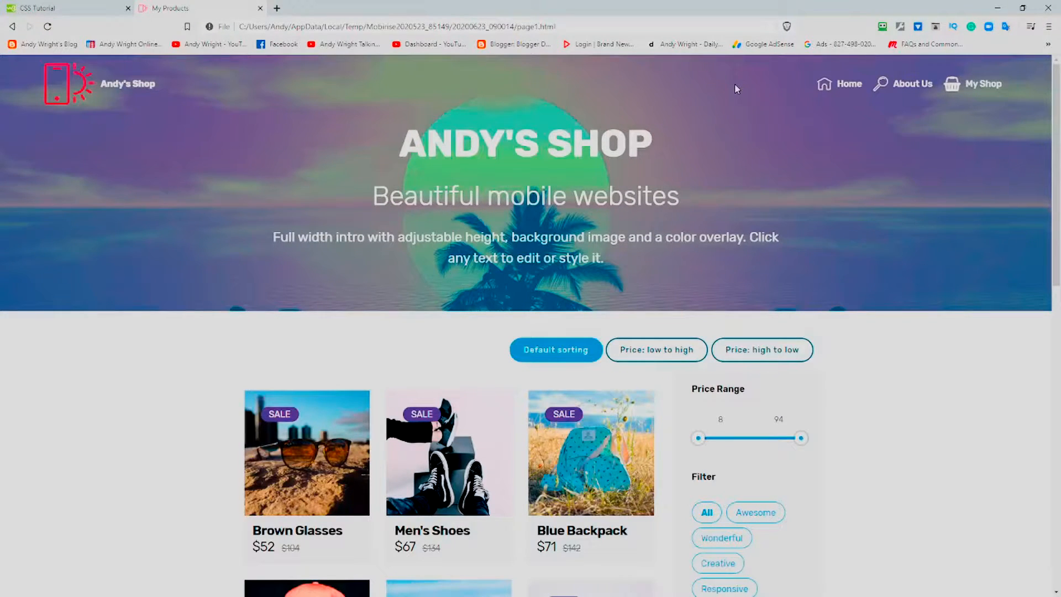
scroll(695, 86, down, 10)
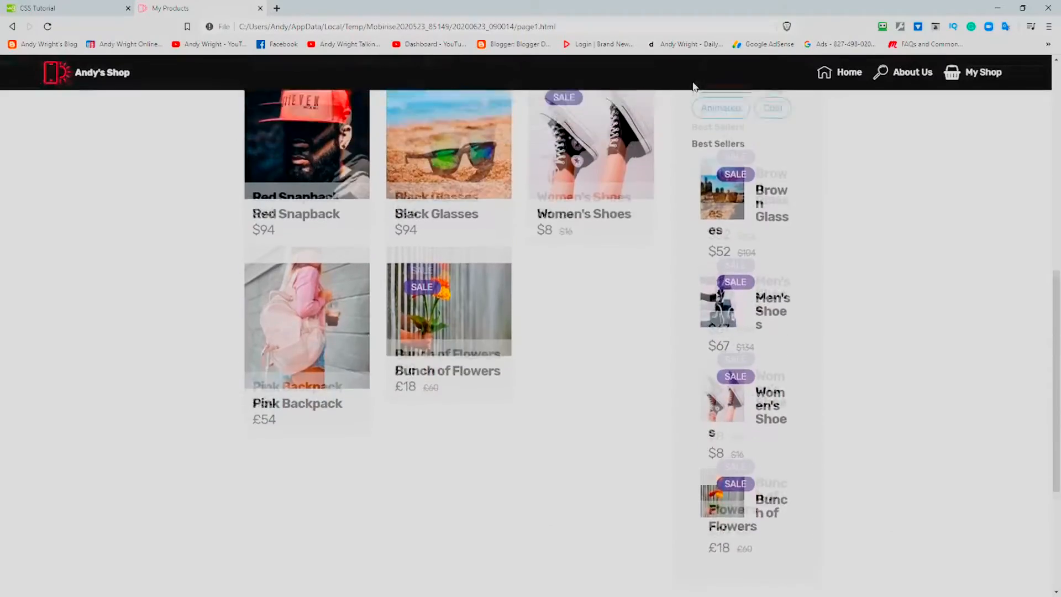
scroll(695, 85, up, 10)
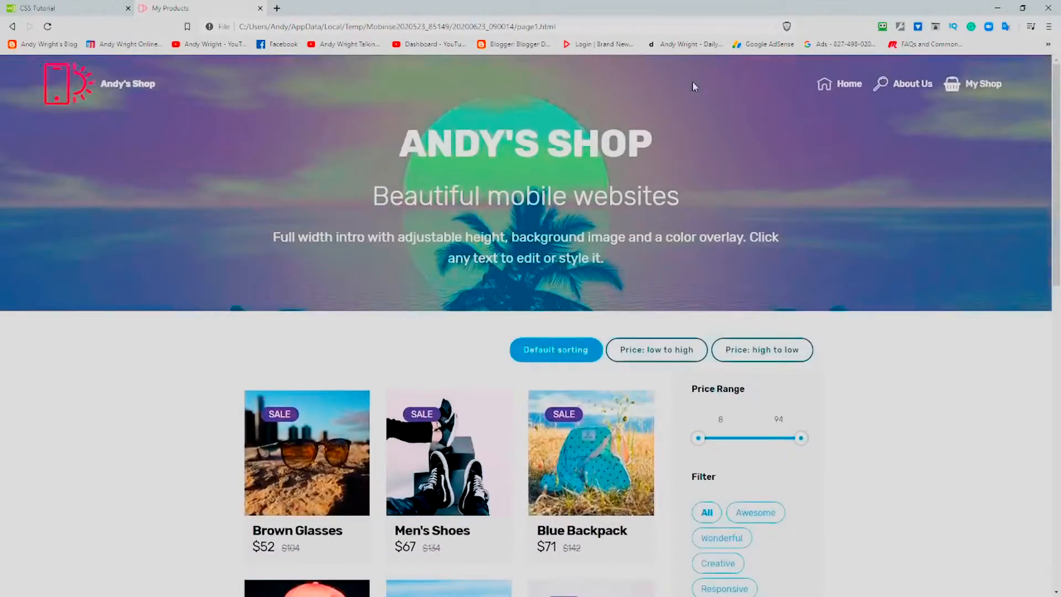
Return to the Home page in the preview and examine its navigation bar along the full page
click(845, 87)
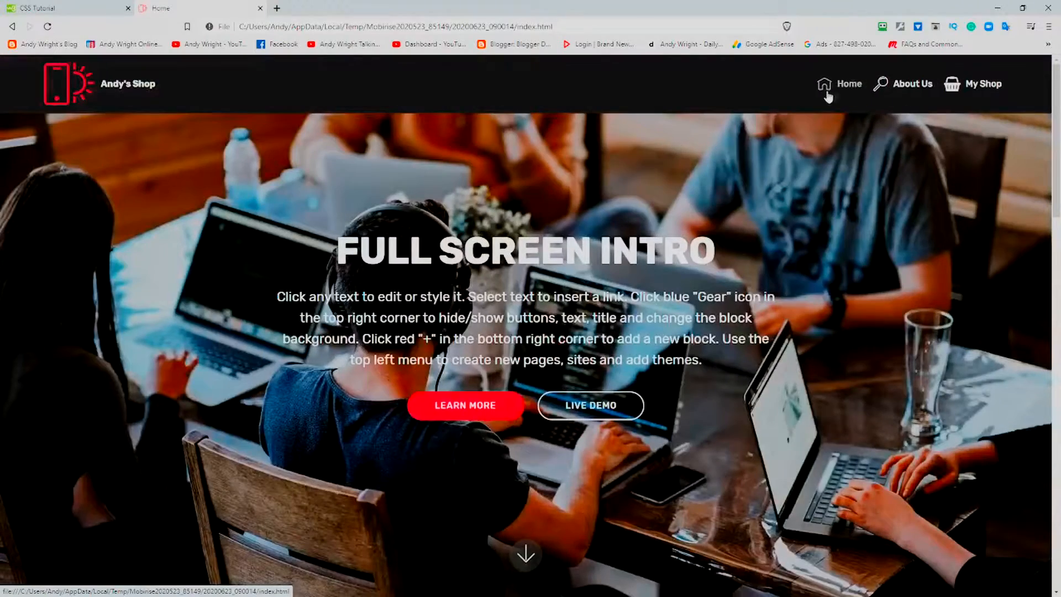
scroll(799, 91, down, 20)
scroll(765, 98, up, 18)
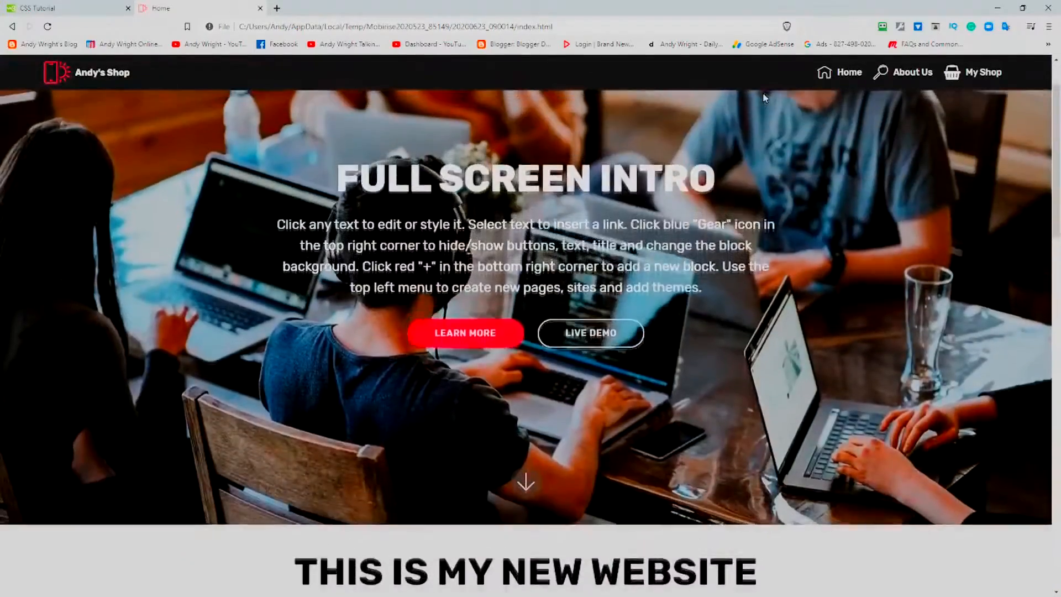
scroll(765, 98, up, 2)
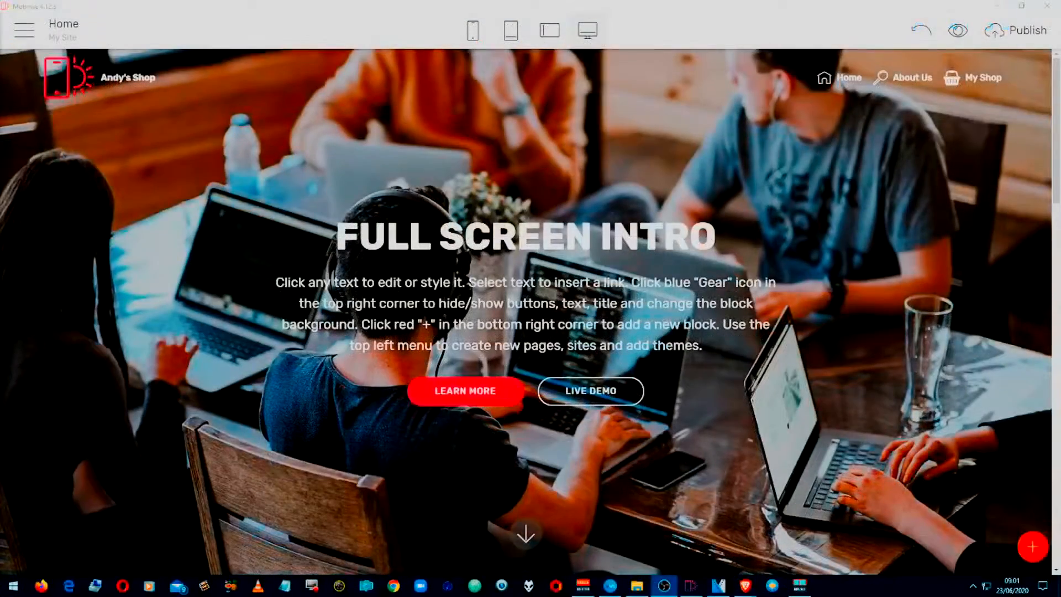
Switch back to Mobirise and examine the Home page's navigation bar at the top and further down the page
scroll(677, 85, down, 4)
scroll(676, 89, up, 4)
scroll(670, 90, down, 6)
scroll(670, 90, up, 1)
scroll(668, 84, up, 6)
click(644, 87)
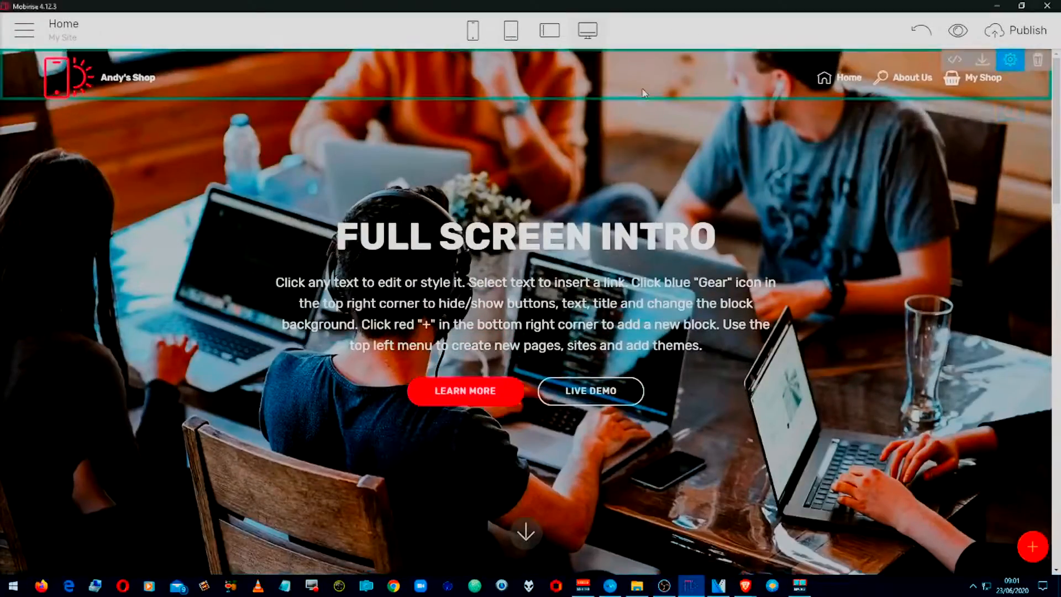
Check the navigation bar on the My Products page at different scroll positions, and return to the Home page to compare
click(24, 31)
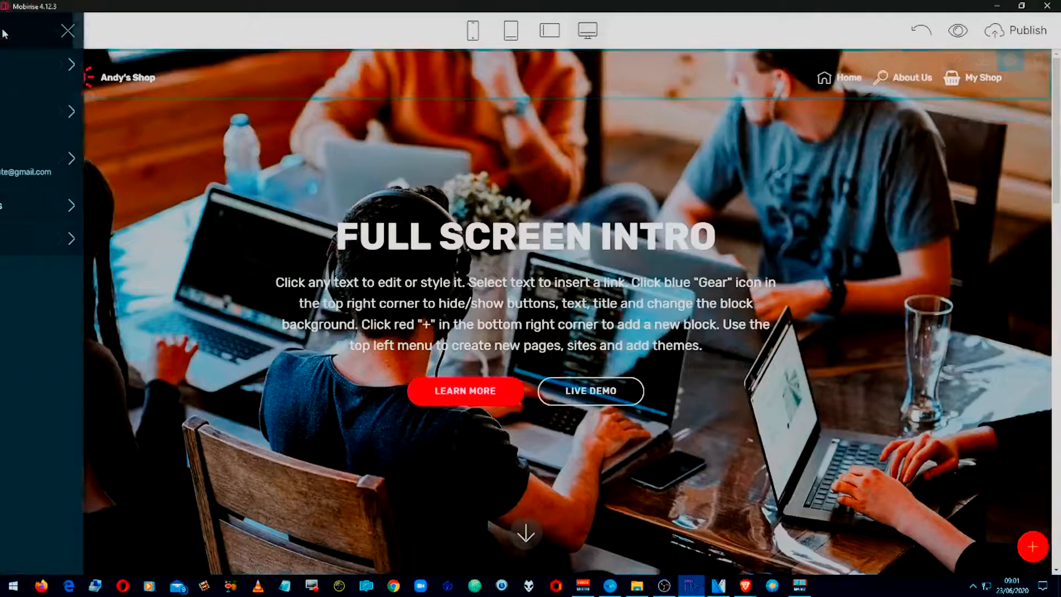
click(88, 75)
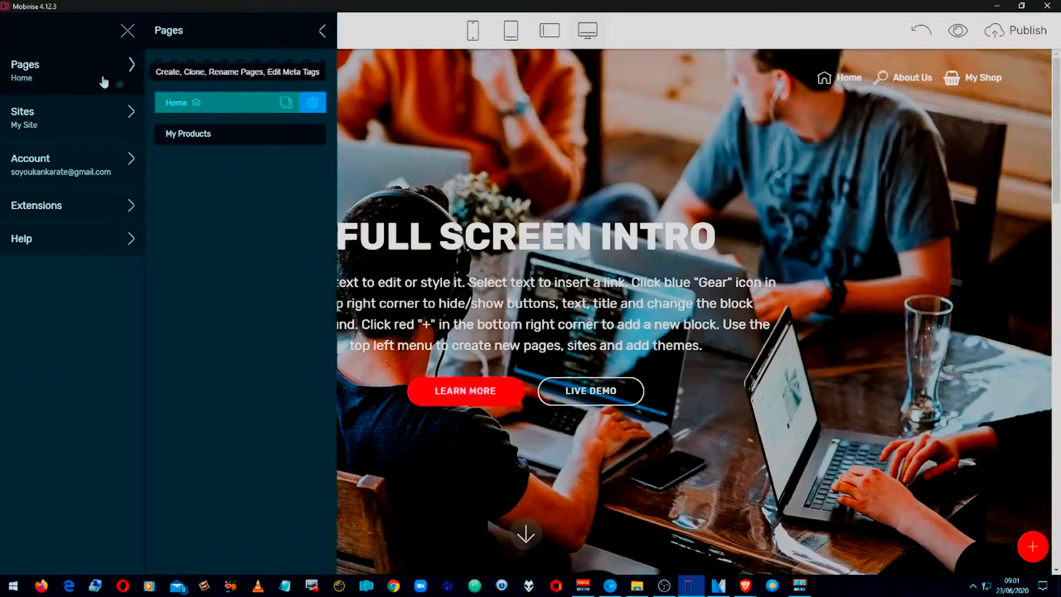
click(249, 140)
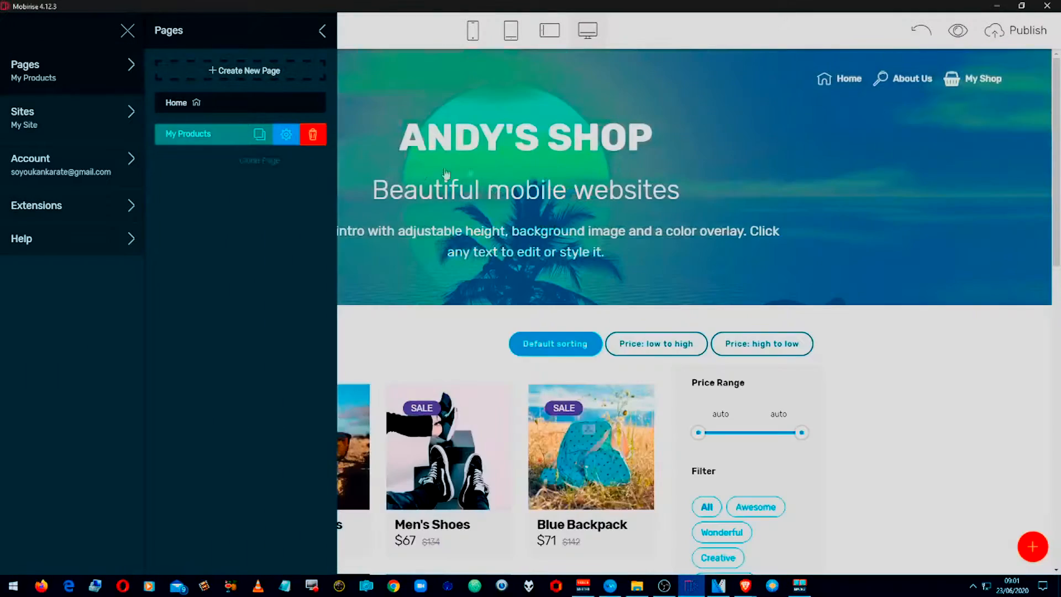
scroll(922, 60, down, 4)
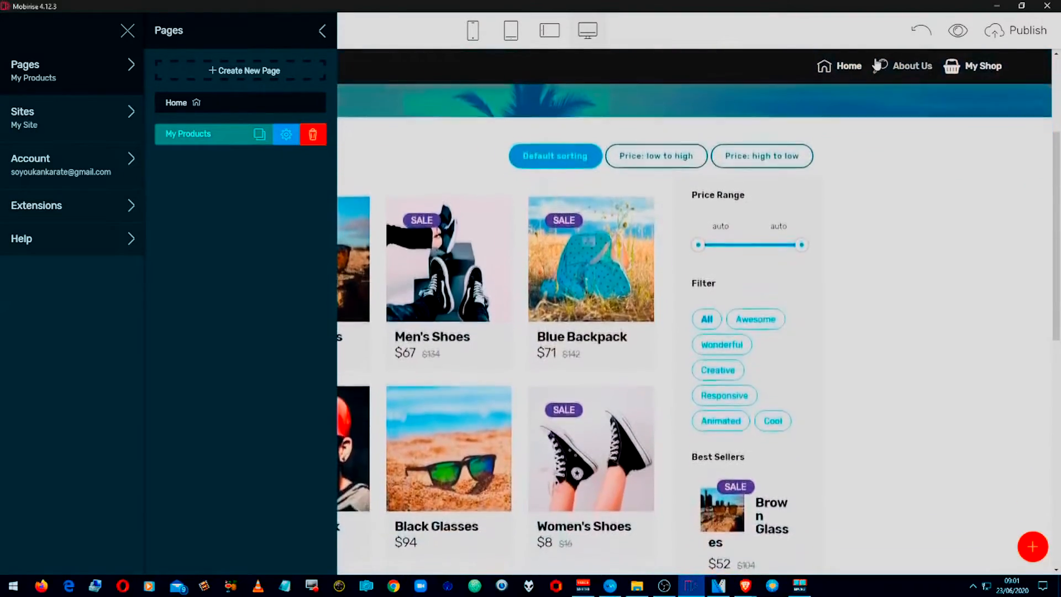
scroll(874, 61, up, 4)
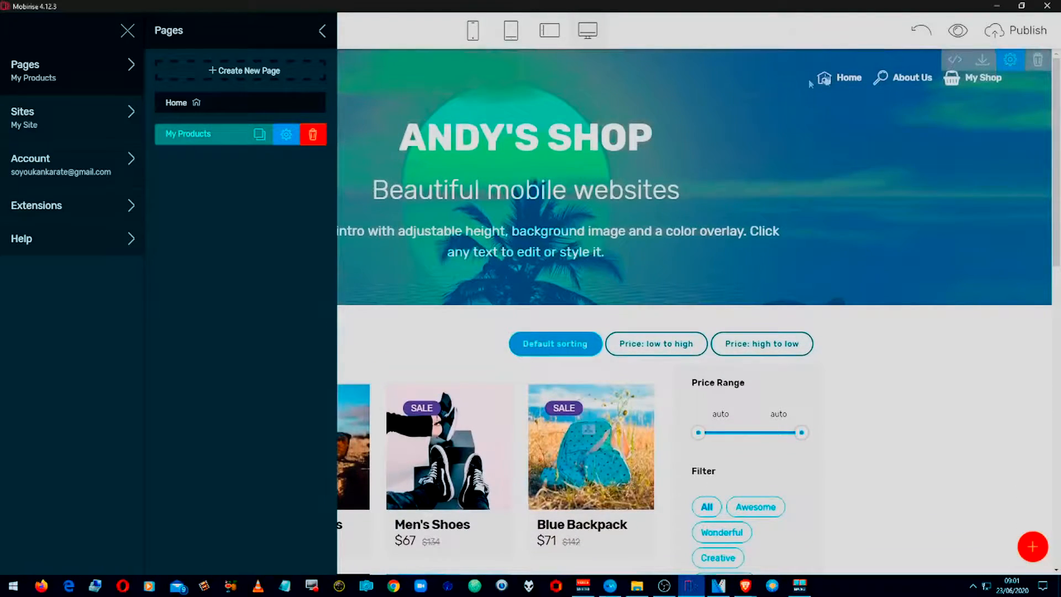
click(216, 104)
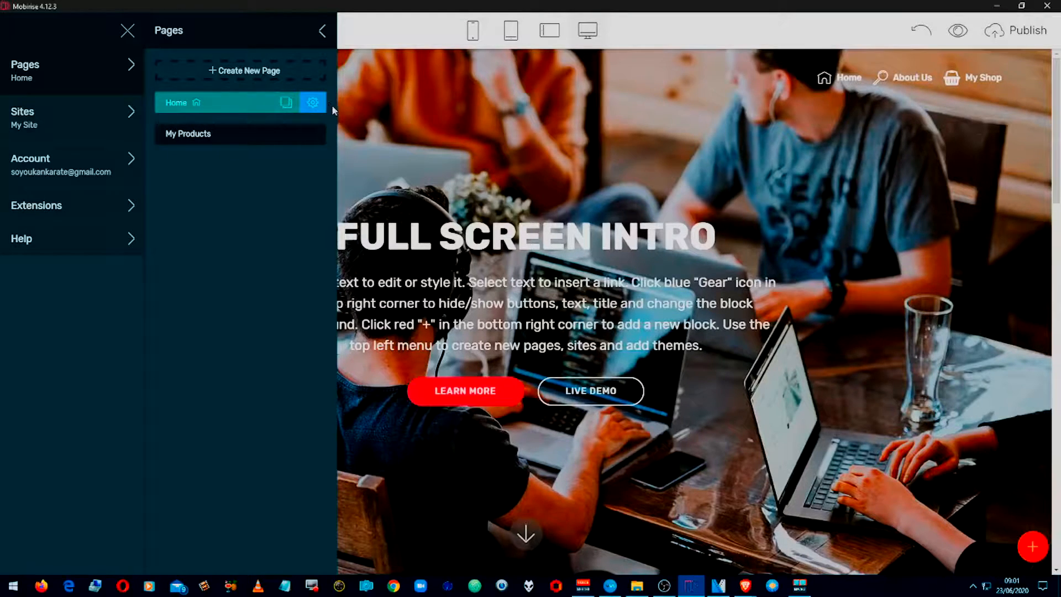
mouse_move(789, 71)
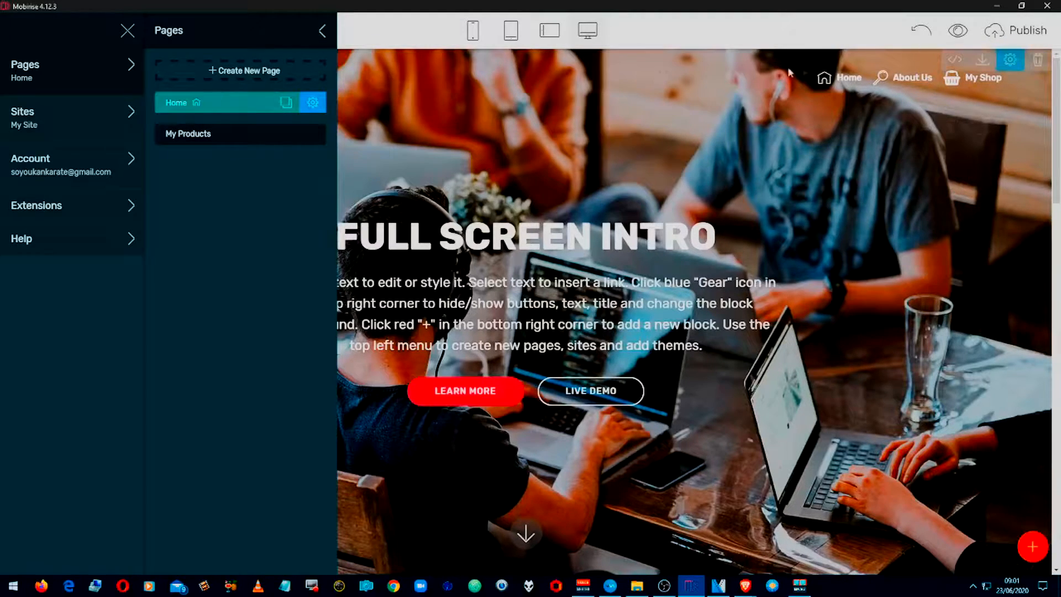
Toggle the navigation bar's Transparent option off and on to compare both looks on the Home page, leaving it enabled
click(1011, 60)
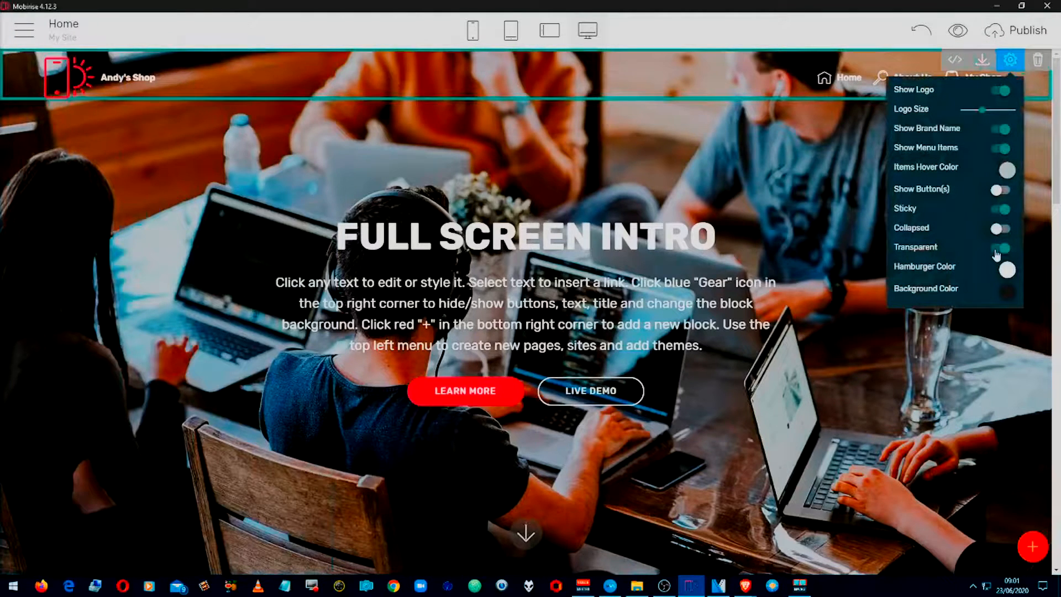
click(998, 249)
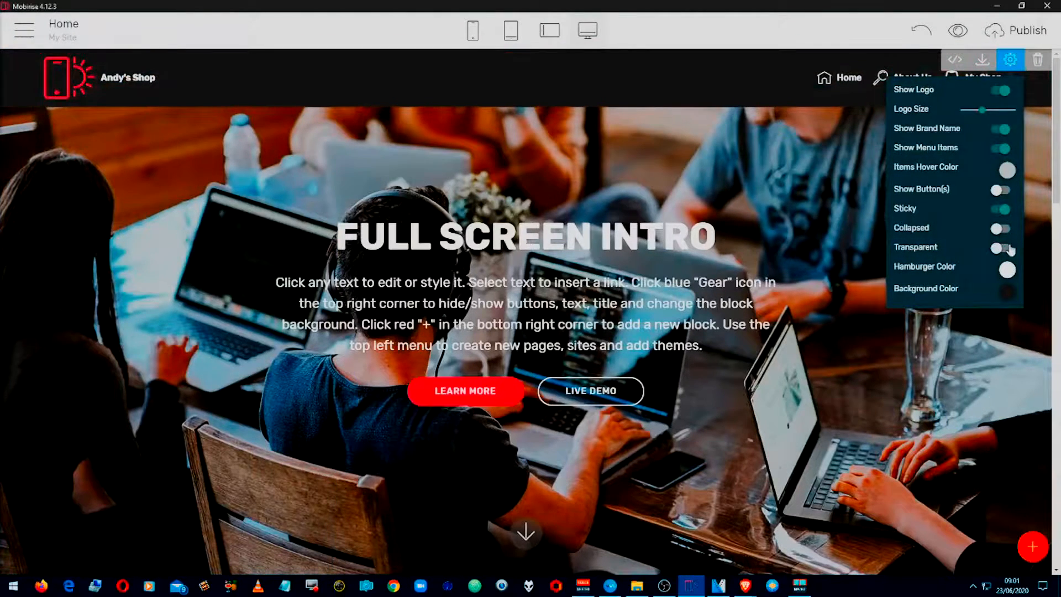
click(1002, 249)
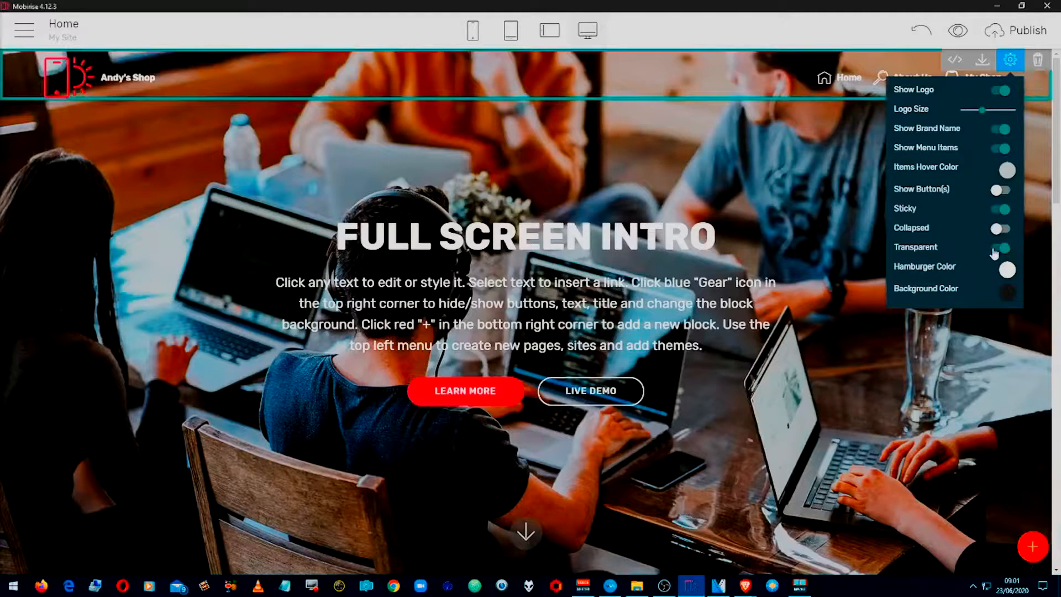
click(999, 250)
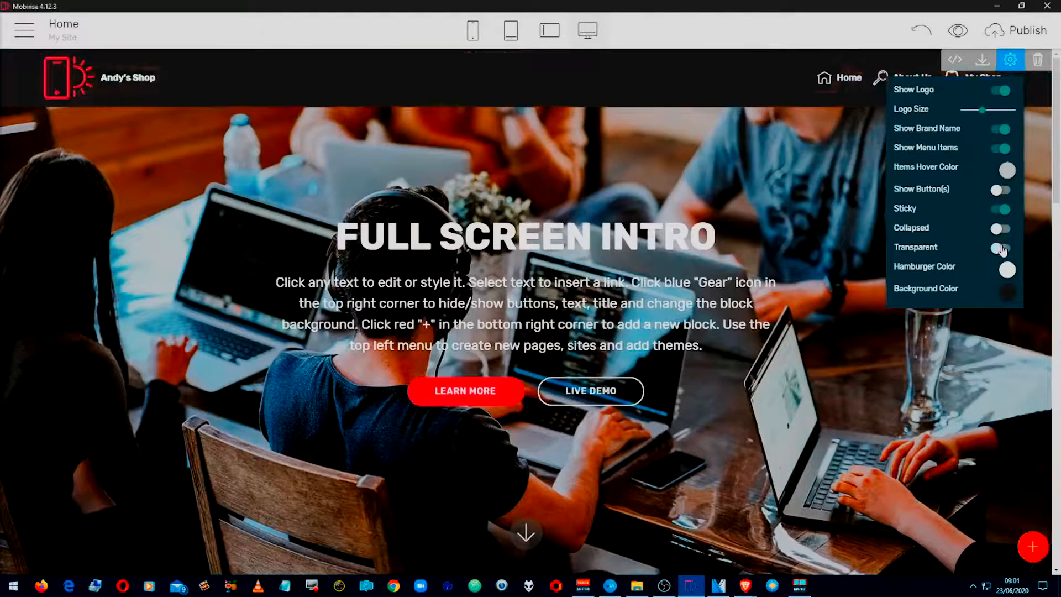
click(1000, 249)
click(639, 237)
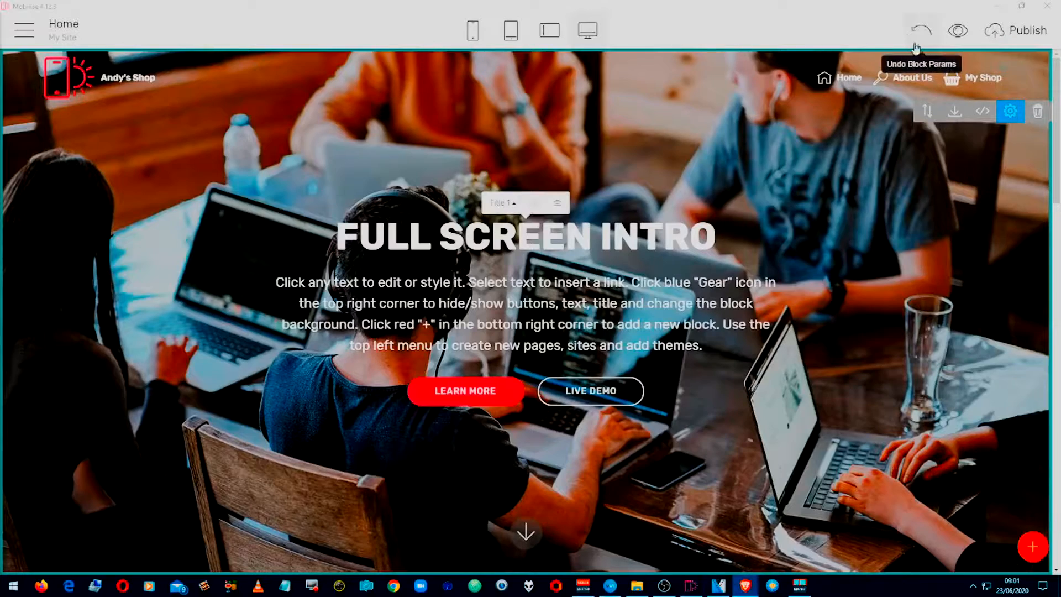
Preview the site in the browser, examine the navigation bar along the My Shop page, and return to the Home page
click(958, 32)
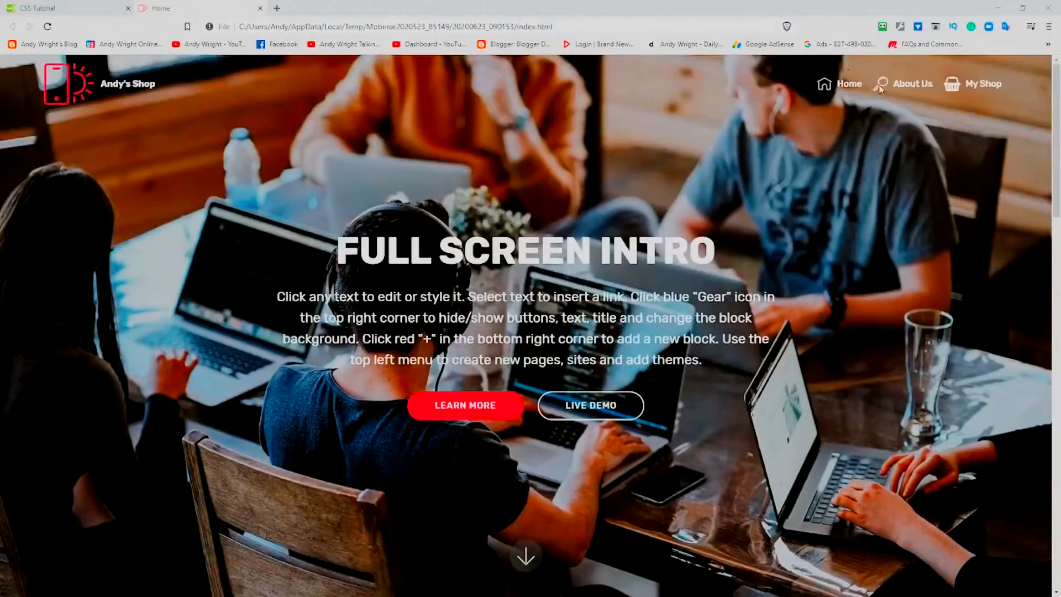
click(987, 84)
scroll(811, 99, down, 8)
scroll(785, 97, up, 8)
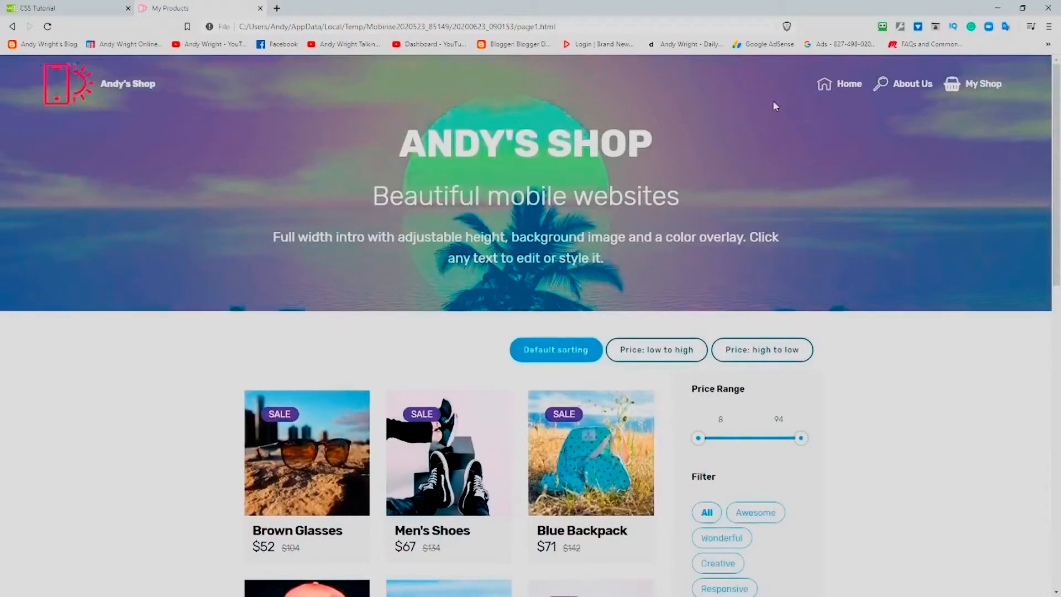
click(842, 86)
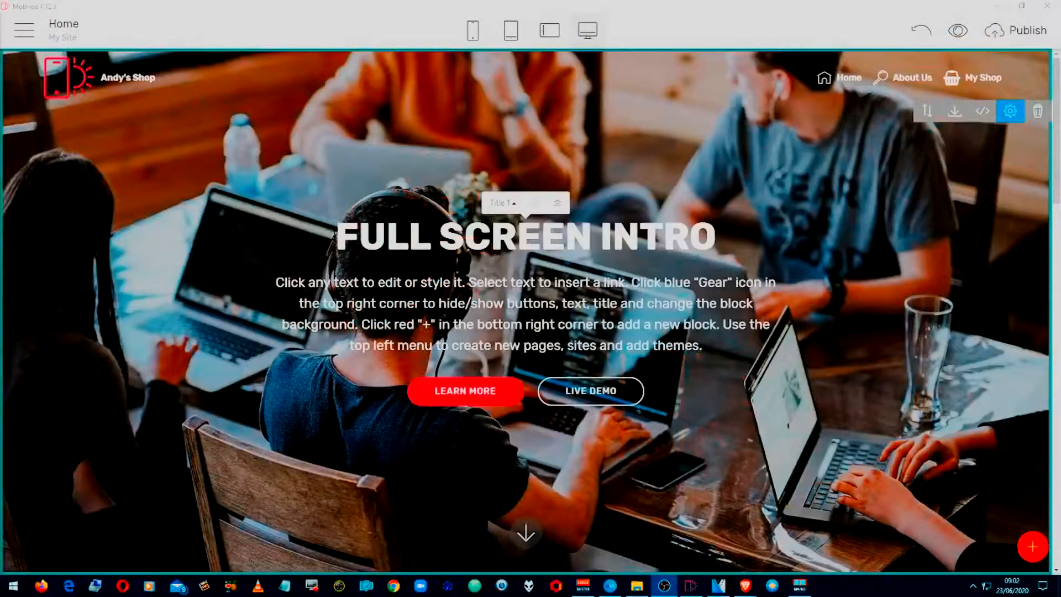
Replace the word FULL with HALF in the Home page's intro title
click(333, 235)
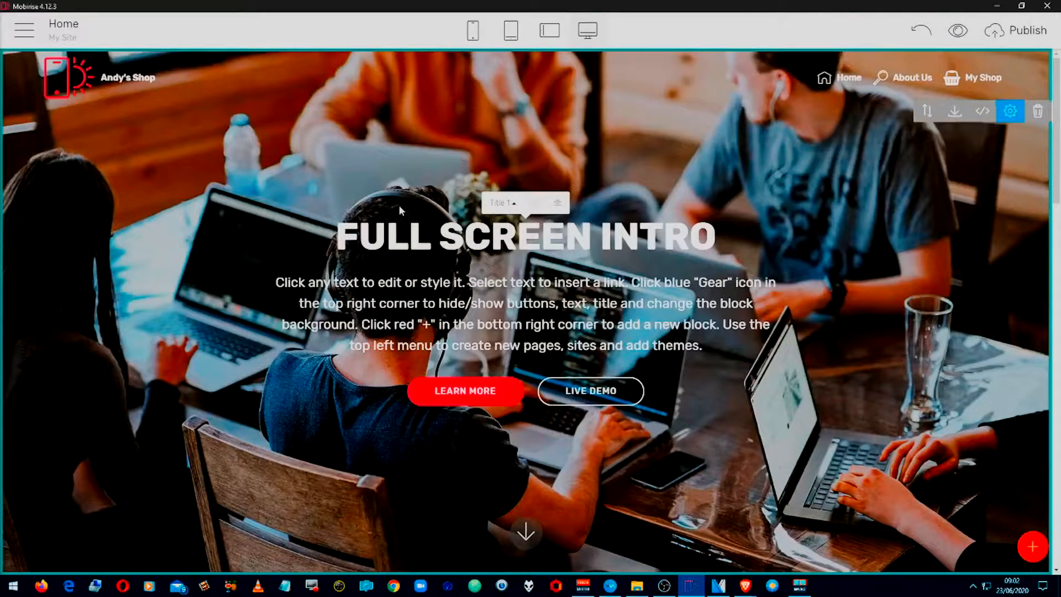
key(Delete)
key(Delete)
key(Delete)
key(Delete)
key(Delete)
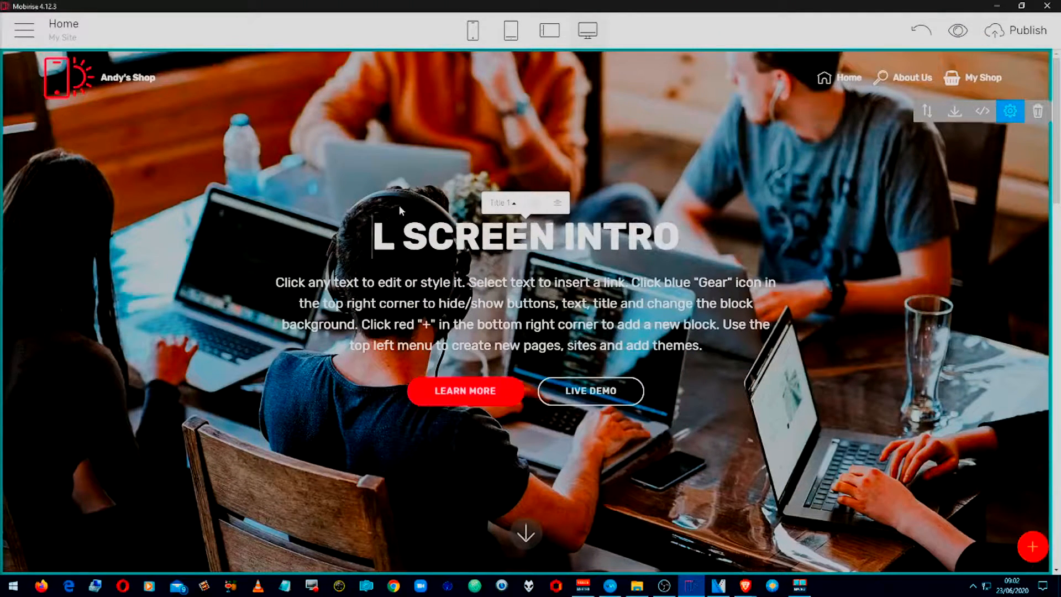
text(HALF)
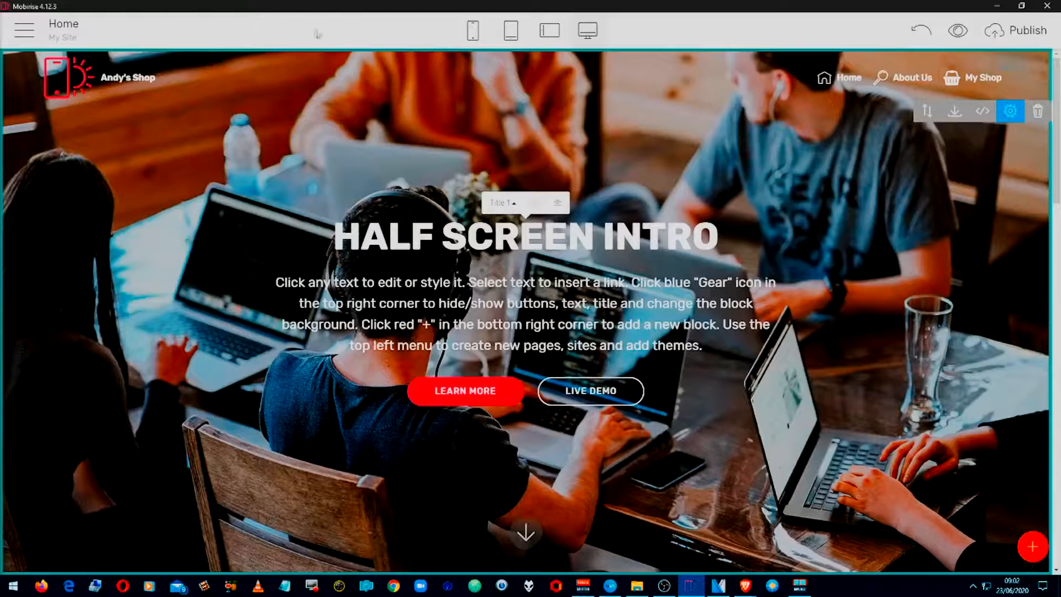
Open the font library for the Title 1 style and look through the Site Fonts and Google Fonts collections
click(515, 206)
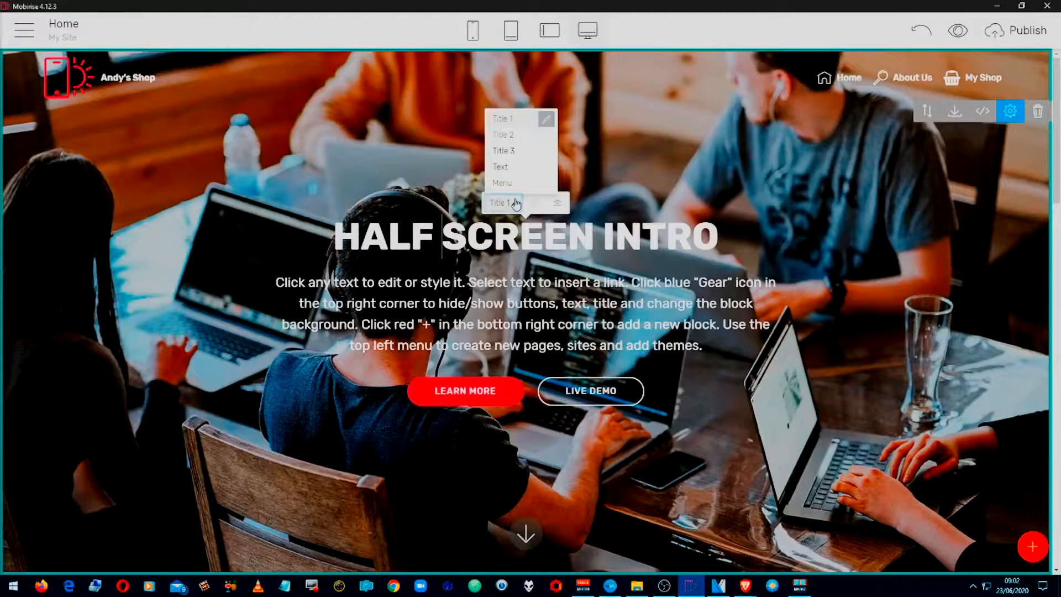
click(544, 119)
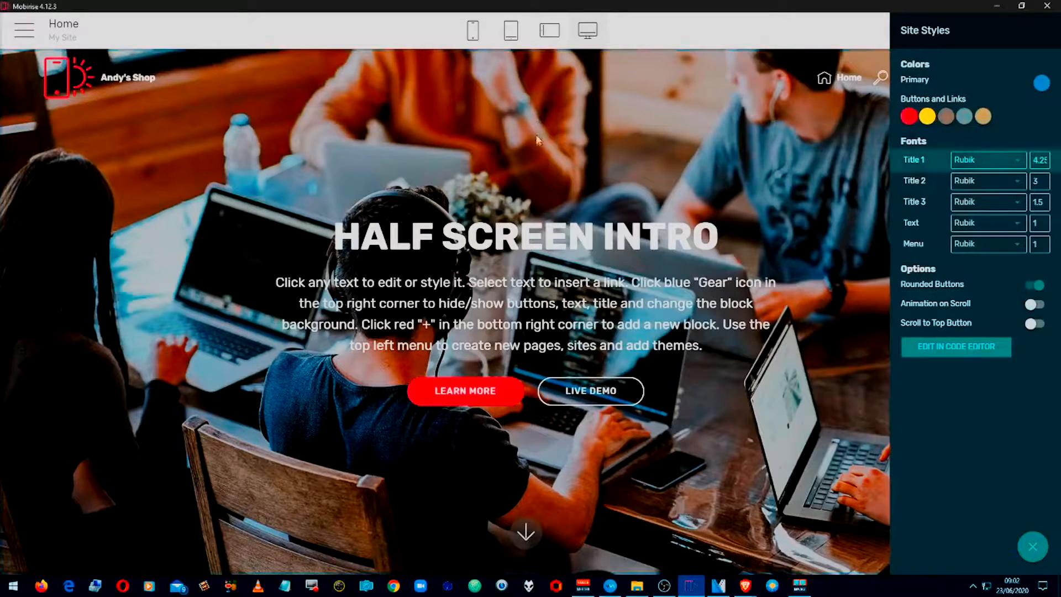
click(996, 166)
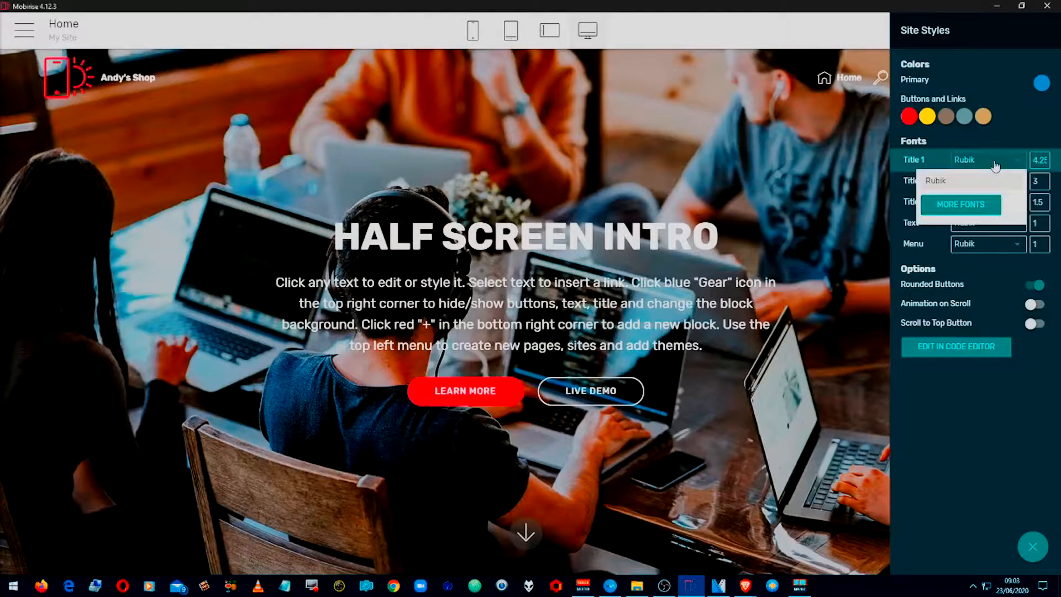
click(981, 204)
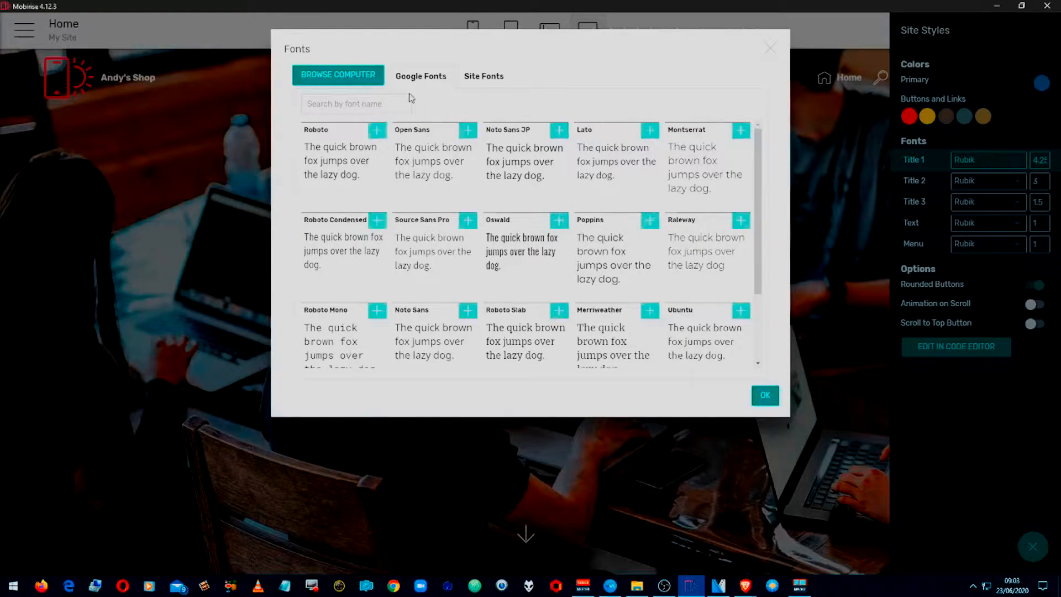
click(475, 80)
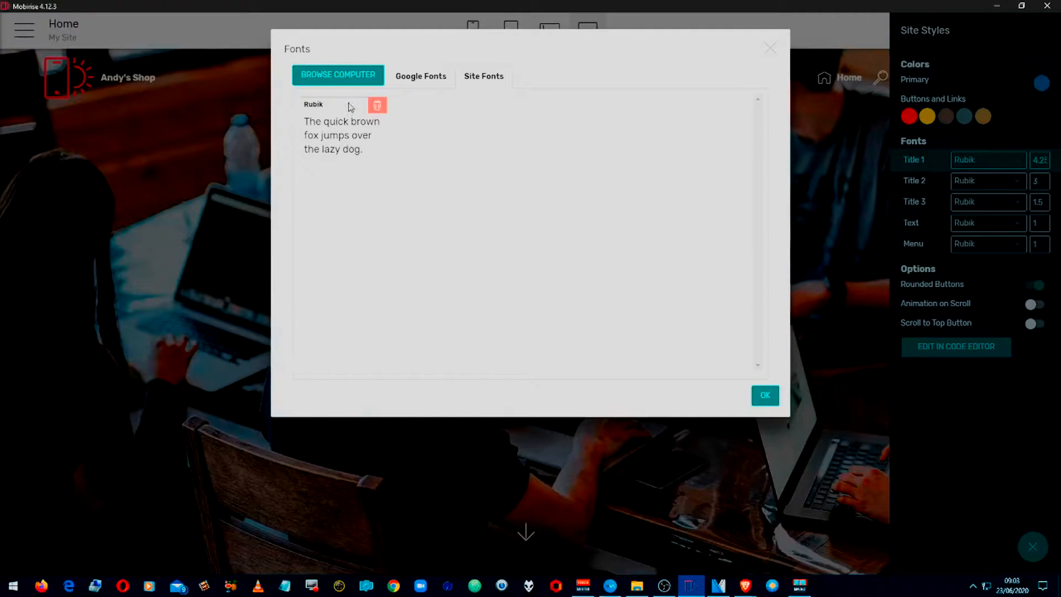
click(420, 76)
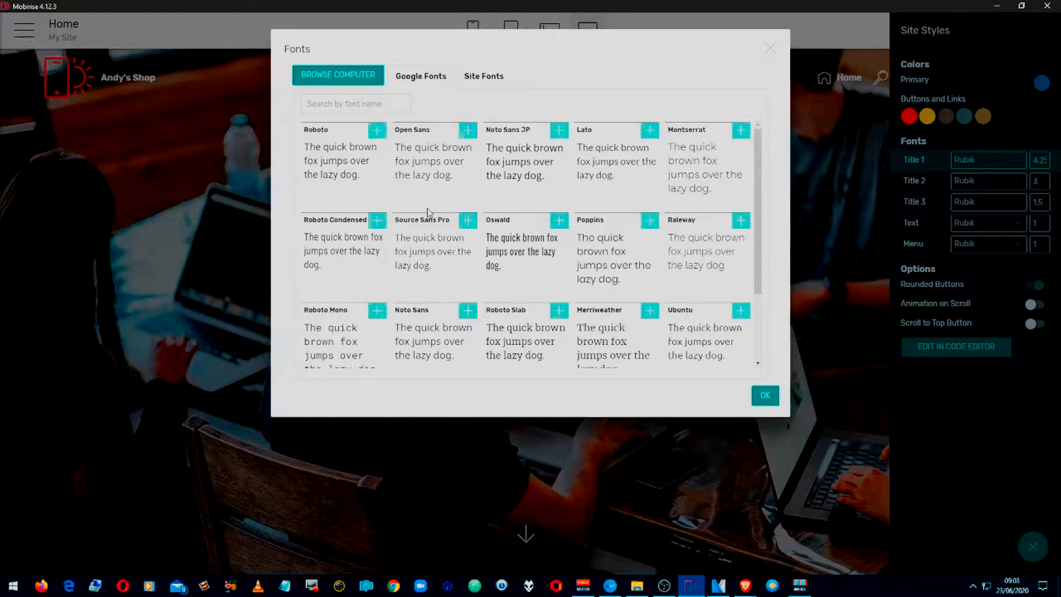
Add the Google font Bebas Neue and apply it to the Title 1 style
click(533, 231)
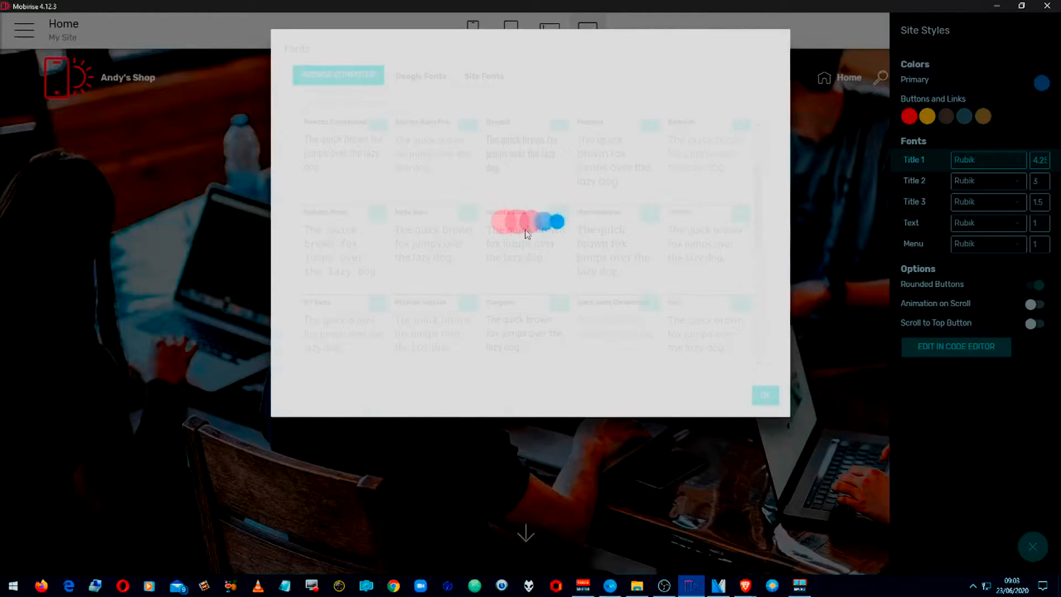
scroll(527, 233, down, 3)
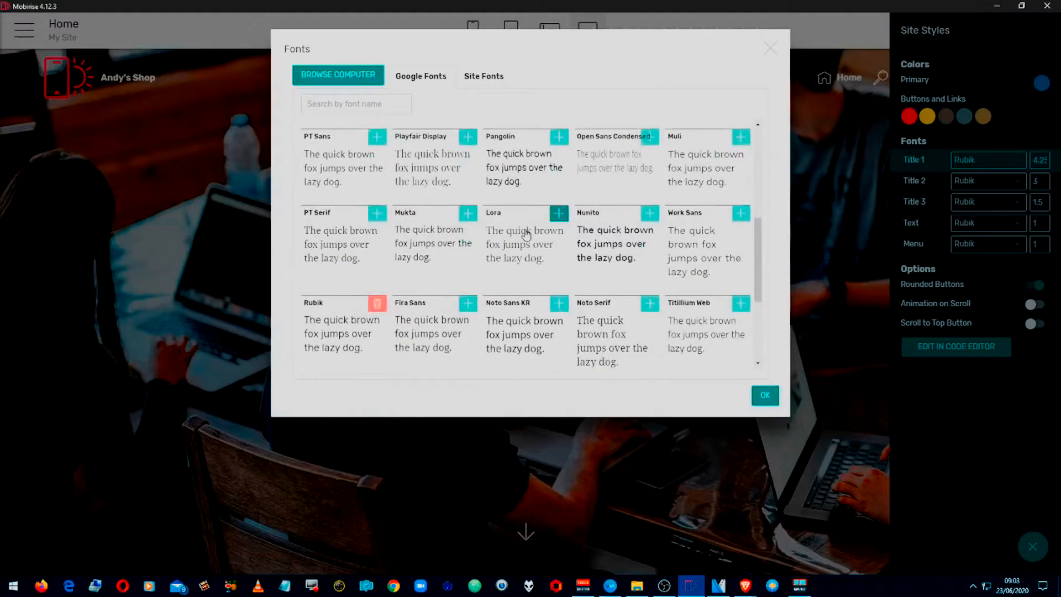
scroll(526, 234, down, 5)
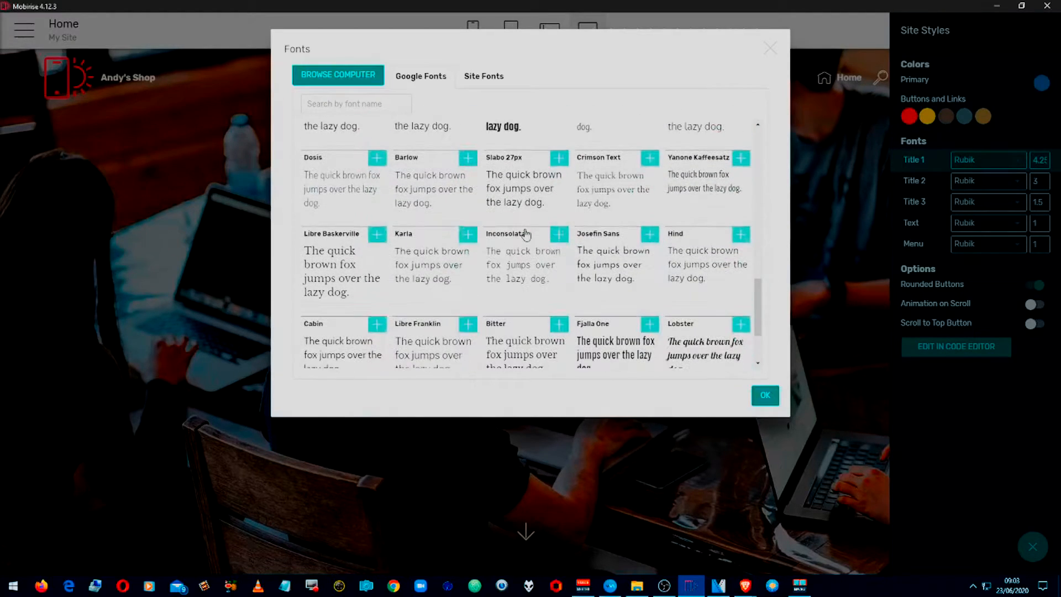
scroll(527, 233, down, 3)
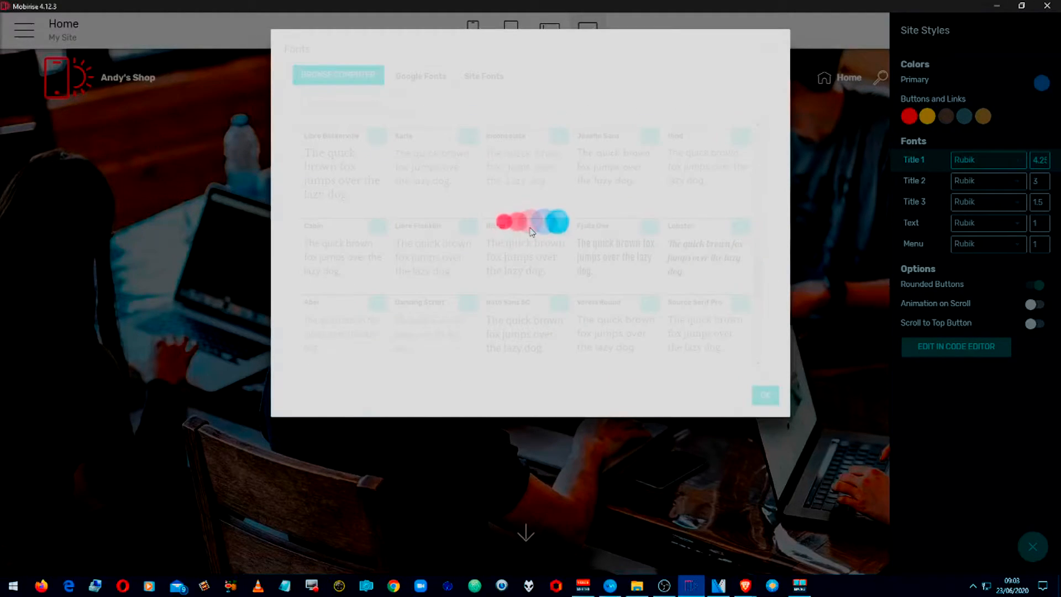
scroll(532, 233, up, 1)
scroll(602, 210, up, 1)
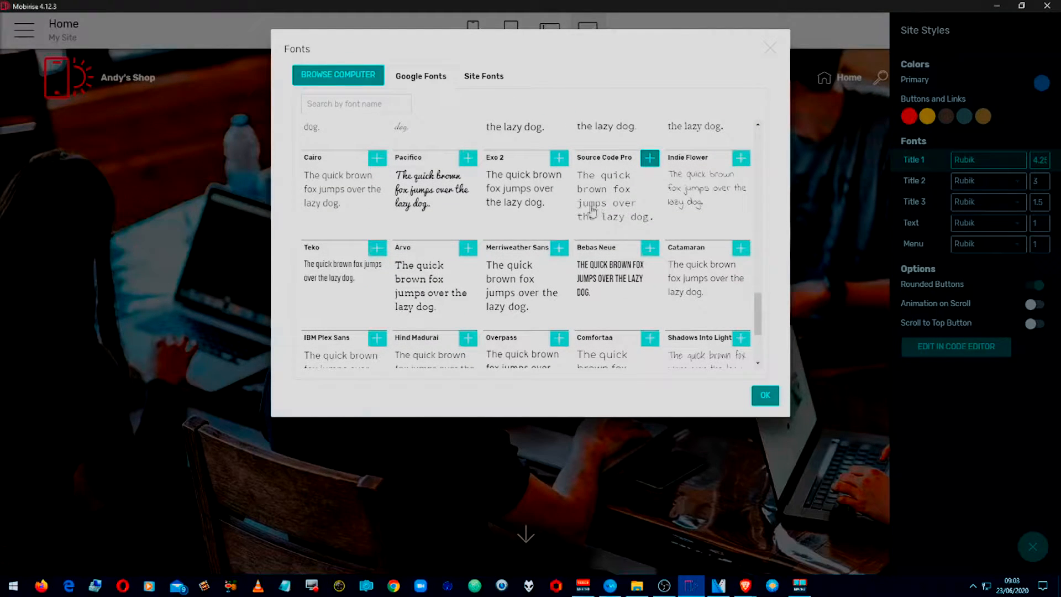
scroll(587, 212, down, 2)
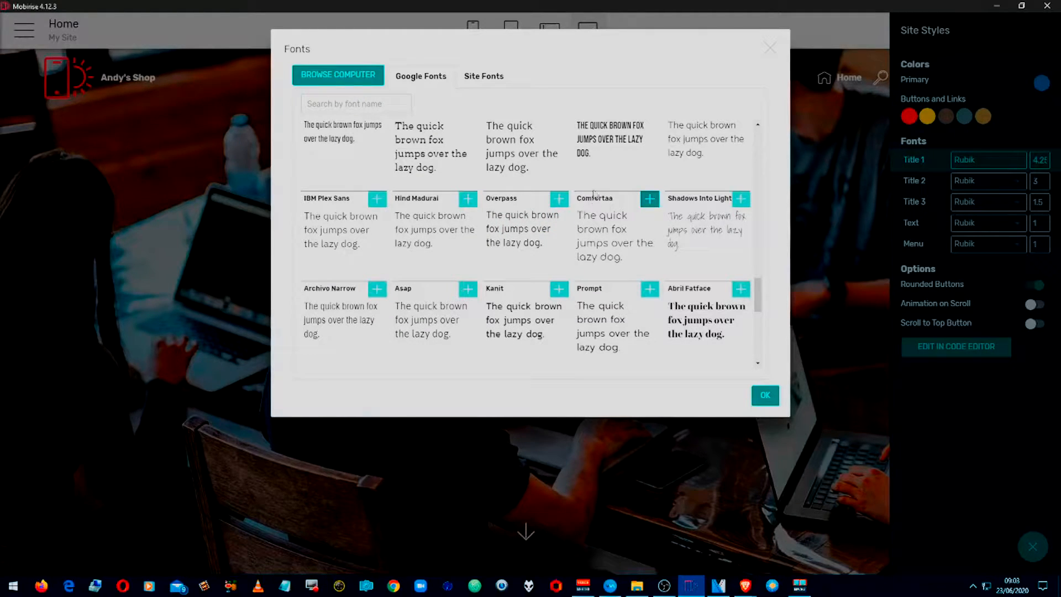
scroll(597, 177, up, 1)
click(650, 164)
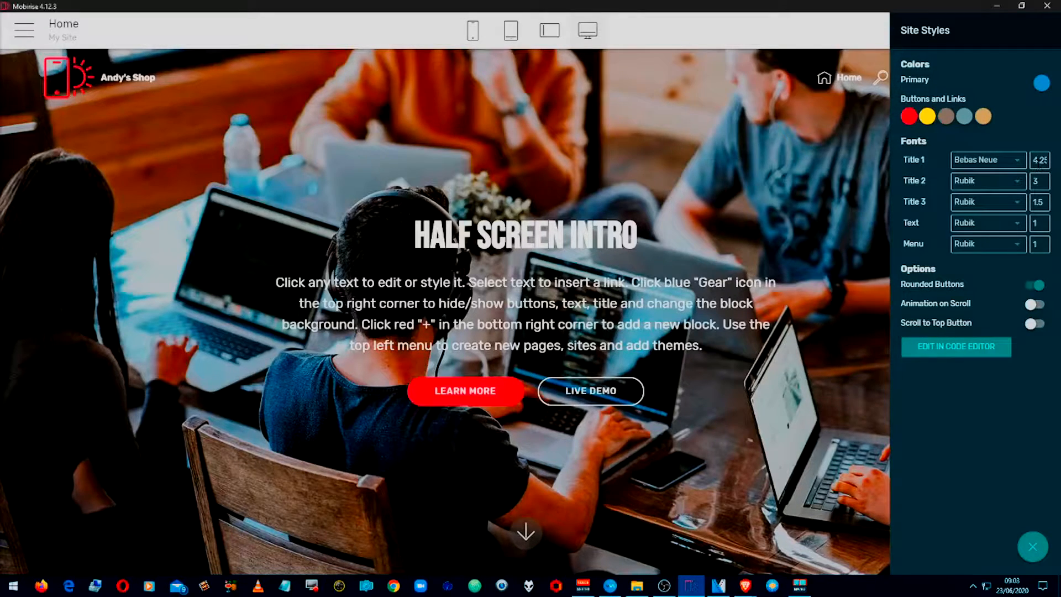
Set the Title 1 font size to 5.2
click(1036, 160)
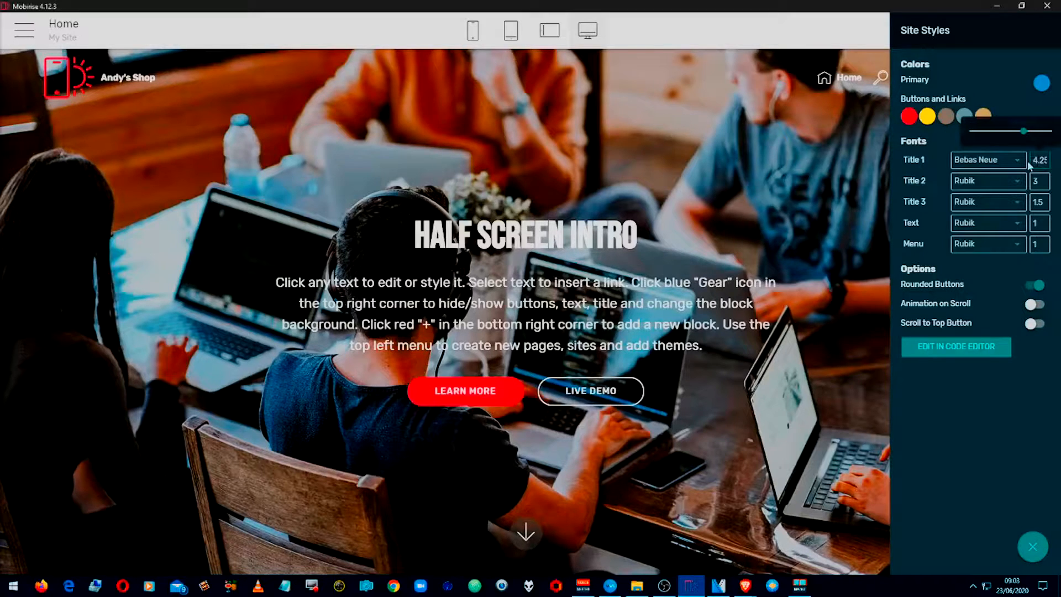
mouse_move(1028, 133)
drag(1026, 132, 1042, 139)
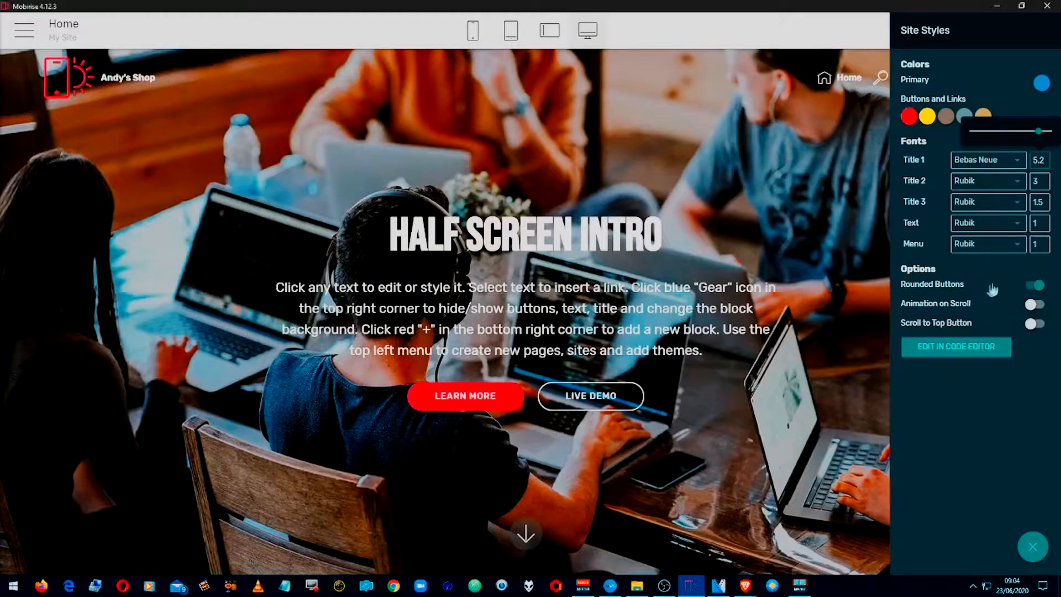
Try turning Rounded Buttons off and Animation on Scroll on, restoring both options
click(1033, 286)
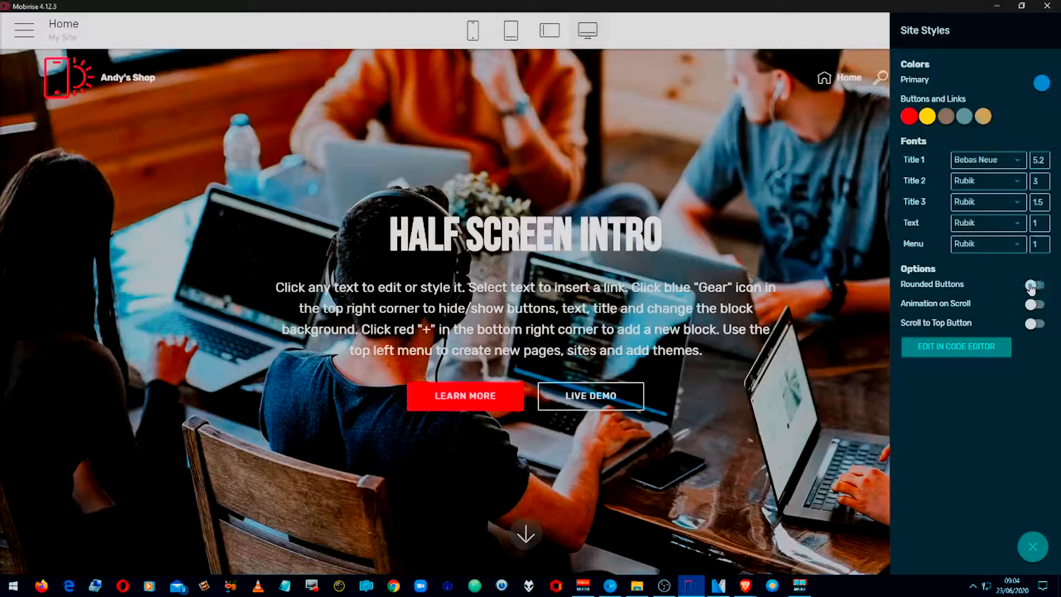
click(1031, 287)
click(1039, 304)
click(1031, 306)
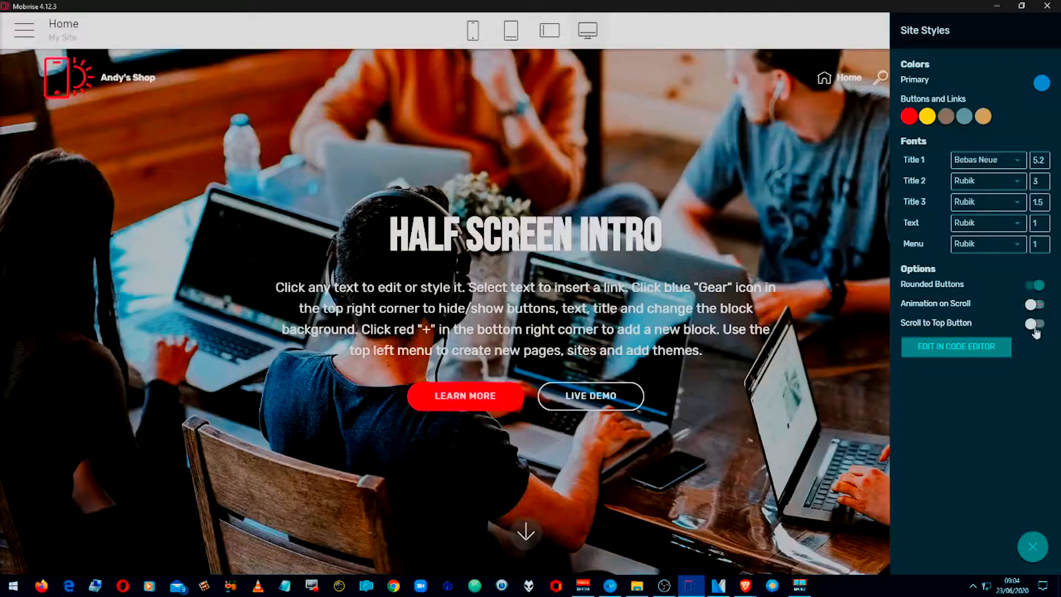
Enable the Scroll to Top Button option, close the site styles, and test the button from lower down the Home page
click(1035, 325)
click(827, 399)
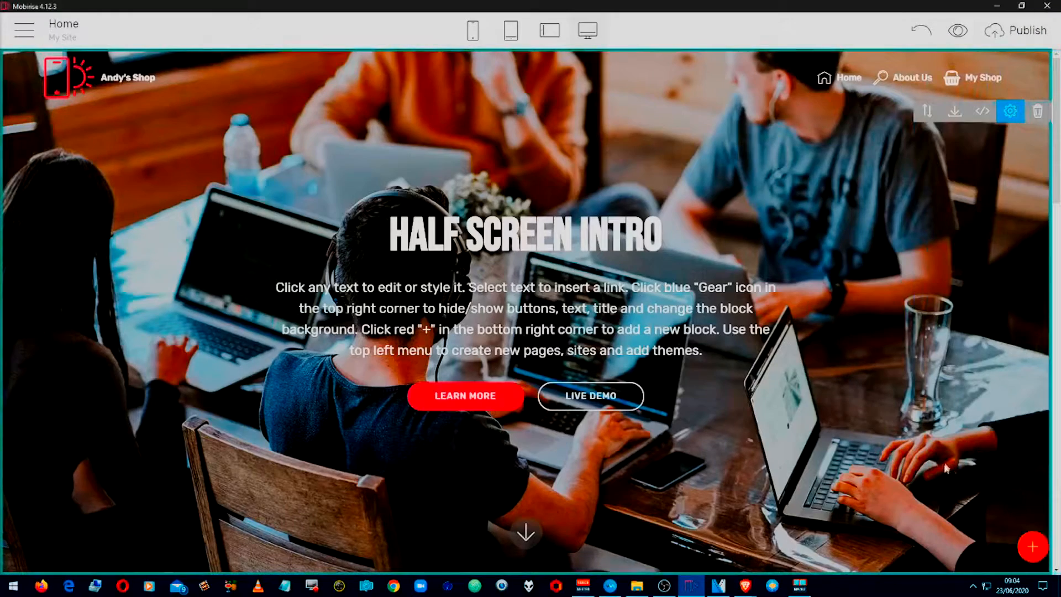
scroll(934, 421, down, 15)
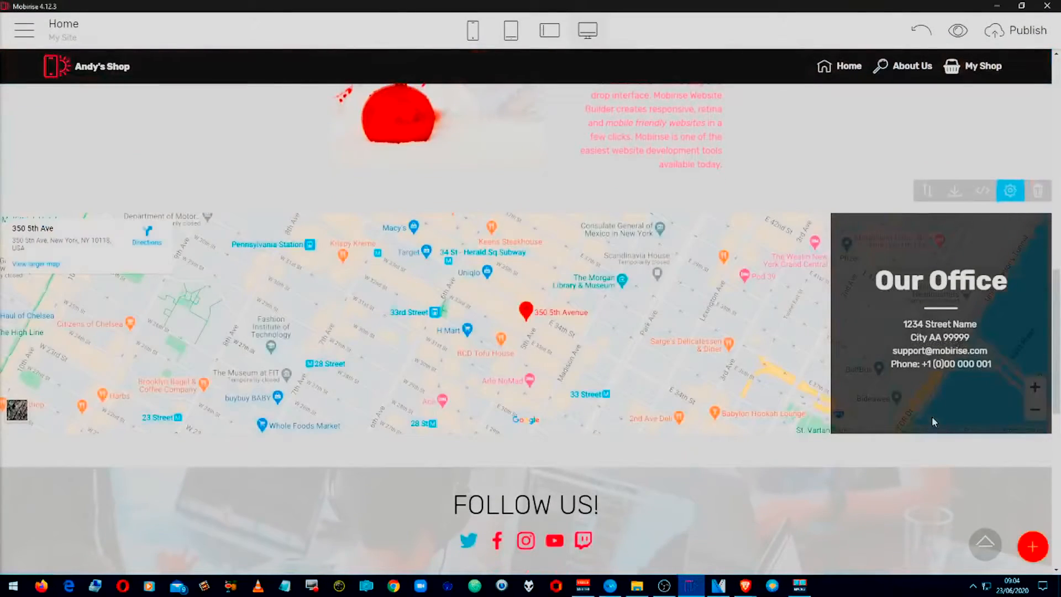
click(988, 543)
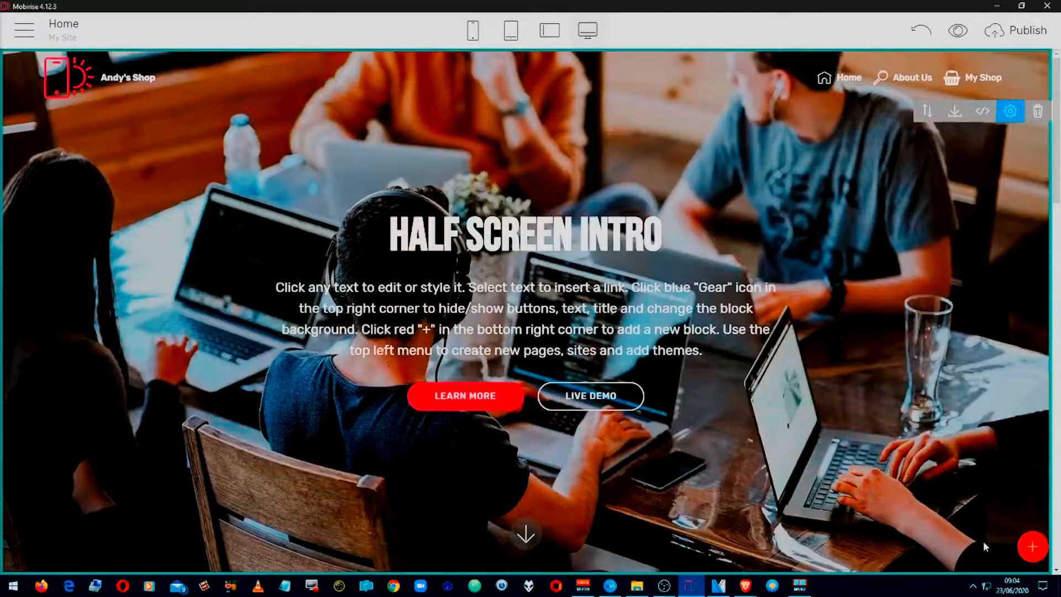
scroll(1002, 532, down, 20)
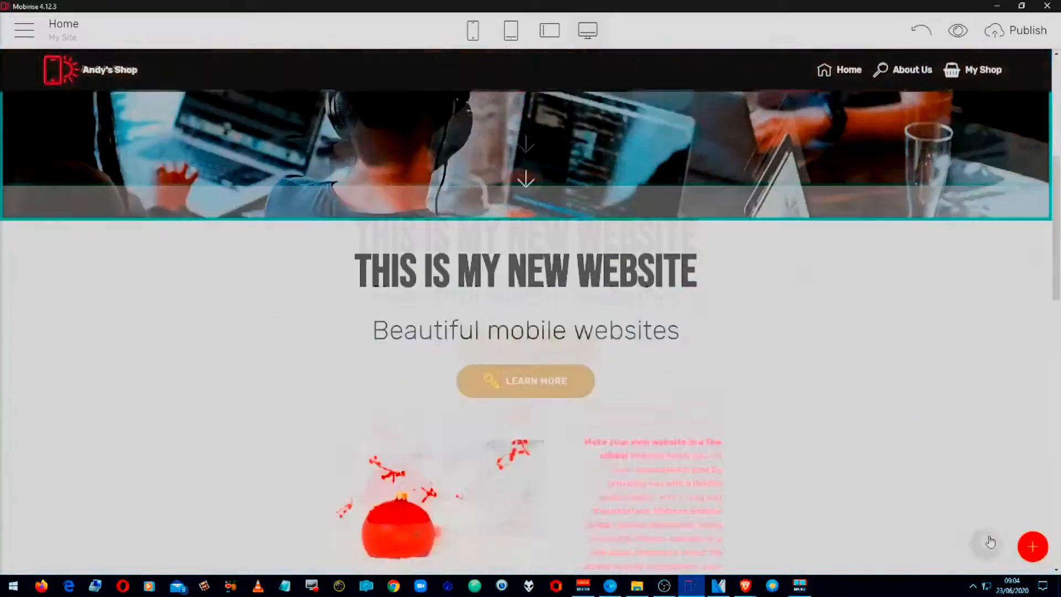
scroll(990, 540, up, 4)
click(986, 544)
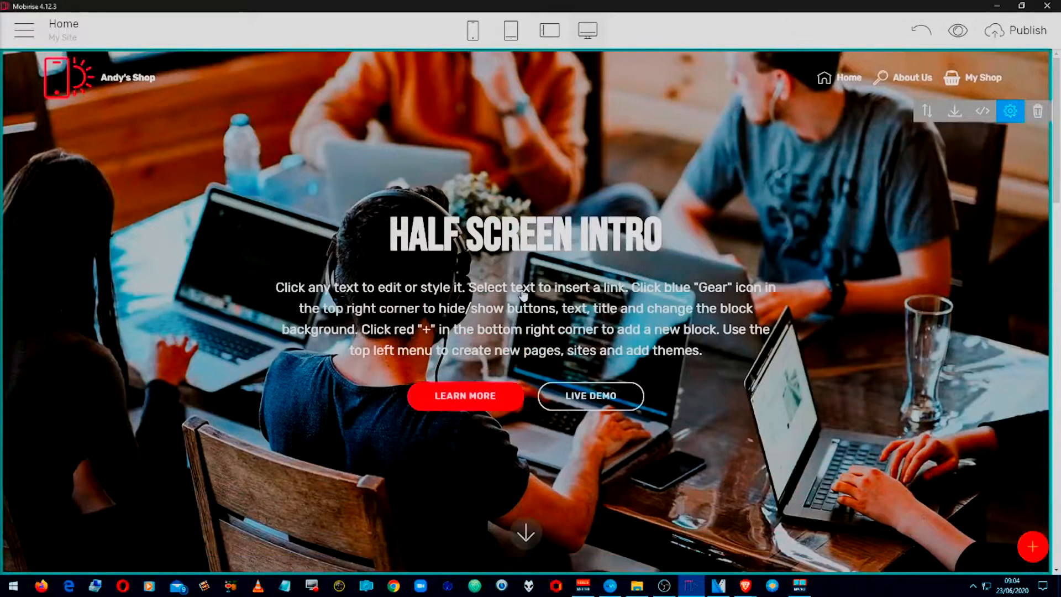
Make the first word, "Click", of the Home page intro paragraph bold
click(276, 287)
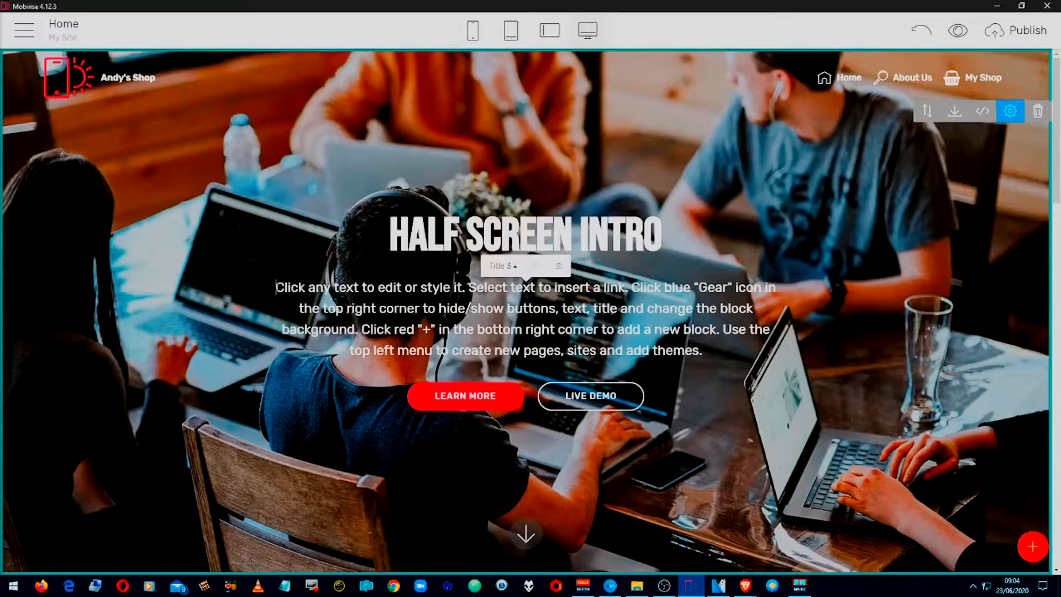
drag(276, 288, 305, 288)
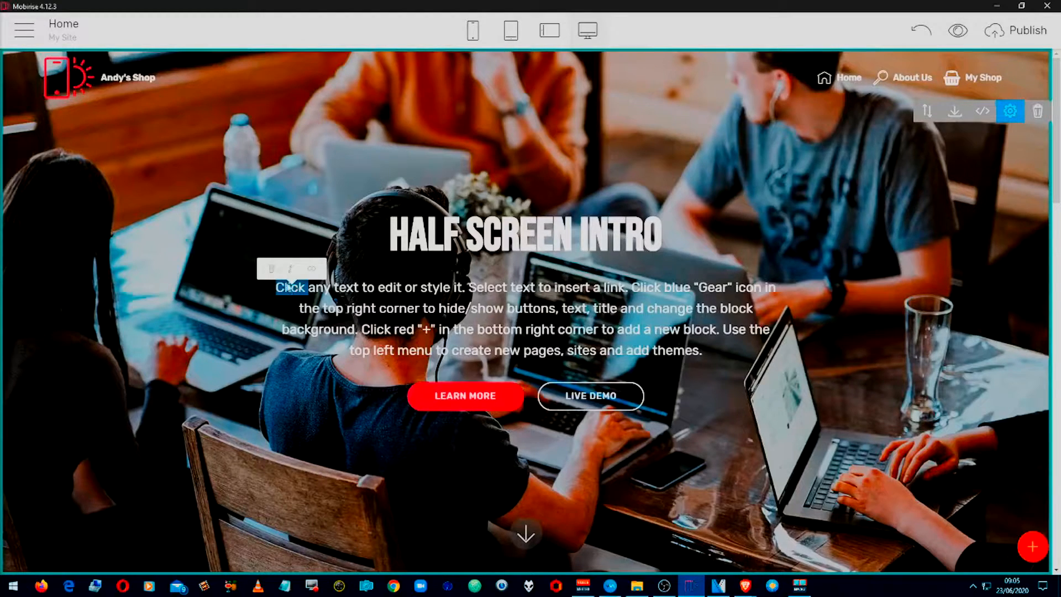
drag(332, 287, 375, 287)
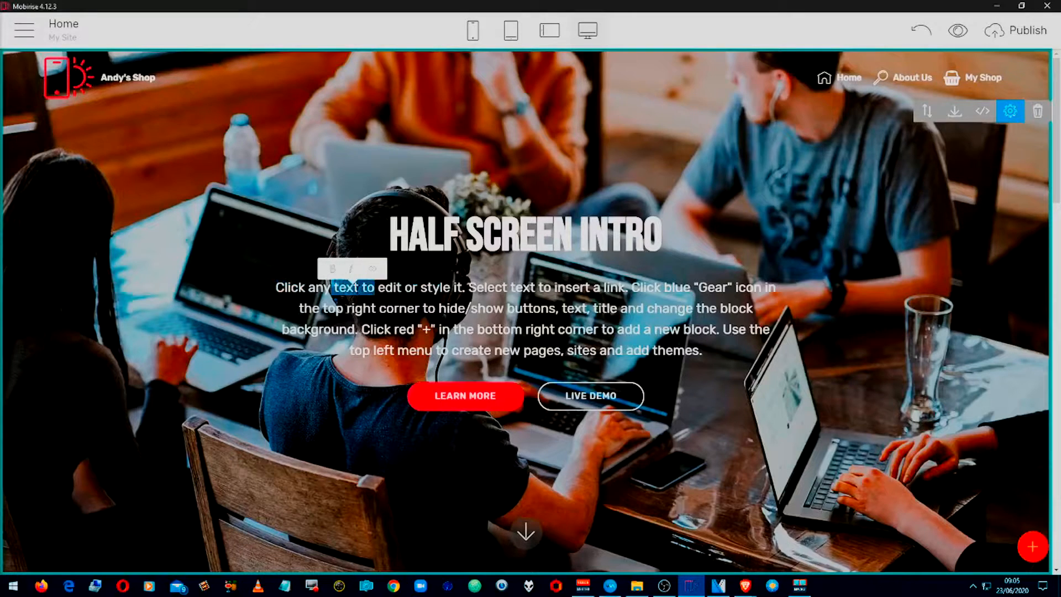
drag(306, 288, 276, 288)
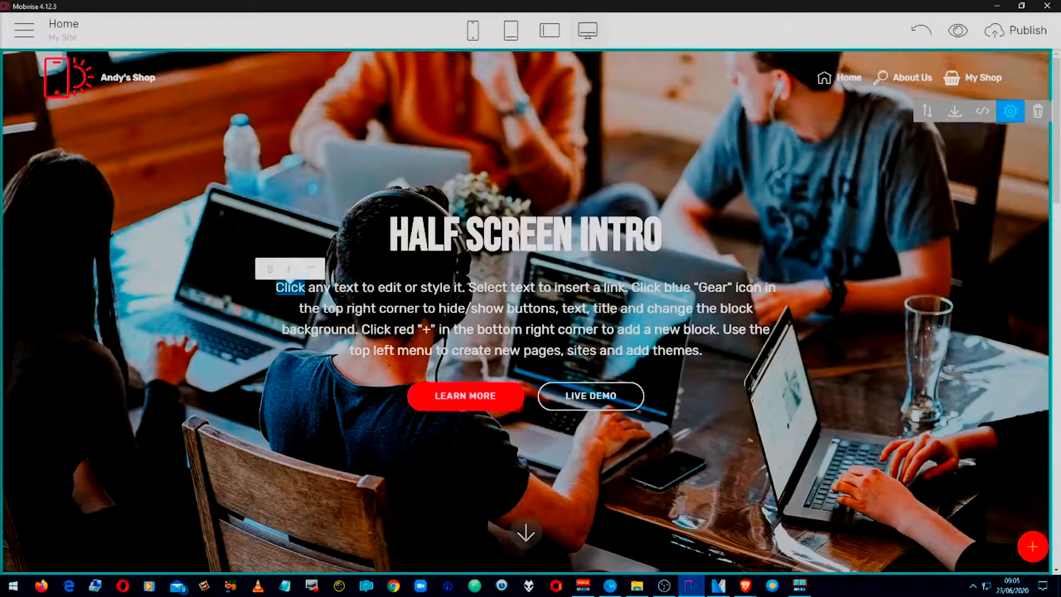
click(270, 271)
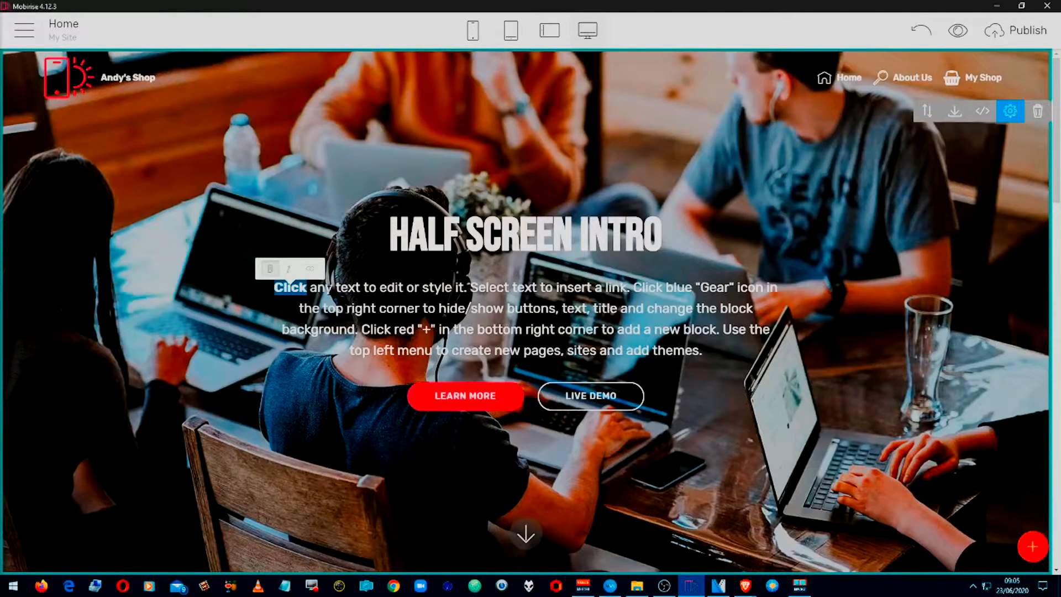
Link the selected word "Click" to the My Products site page
click(310, 268)
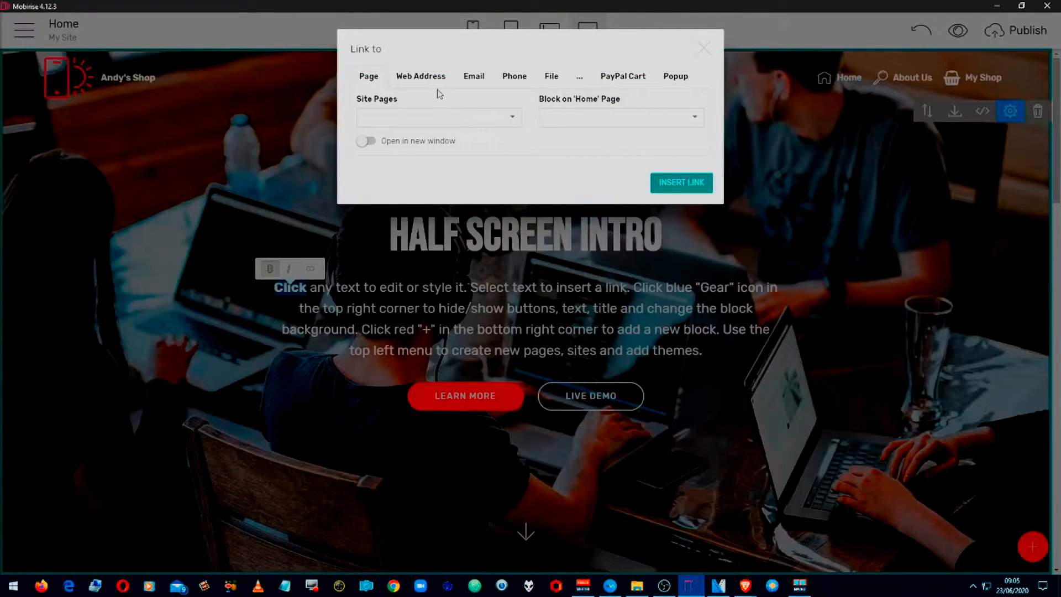
click(434, 118)
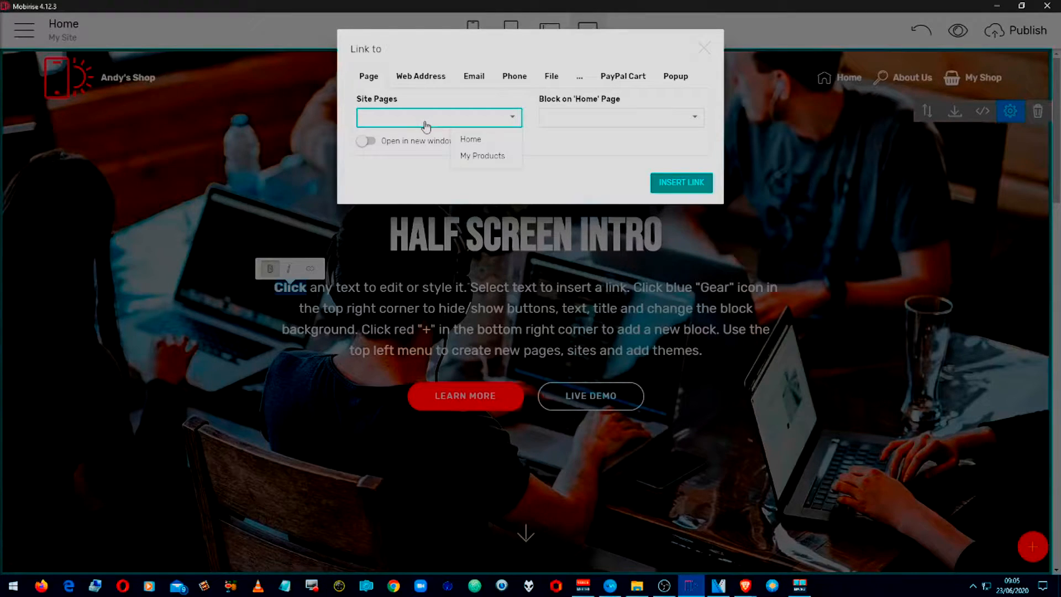
click(471, 156)
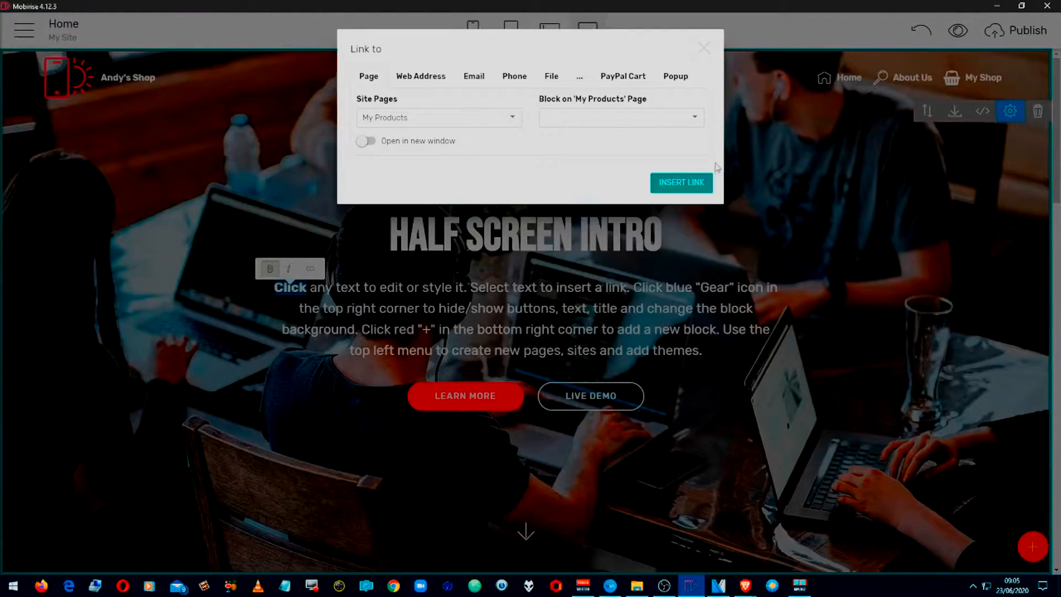
click(691, 188)
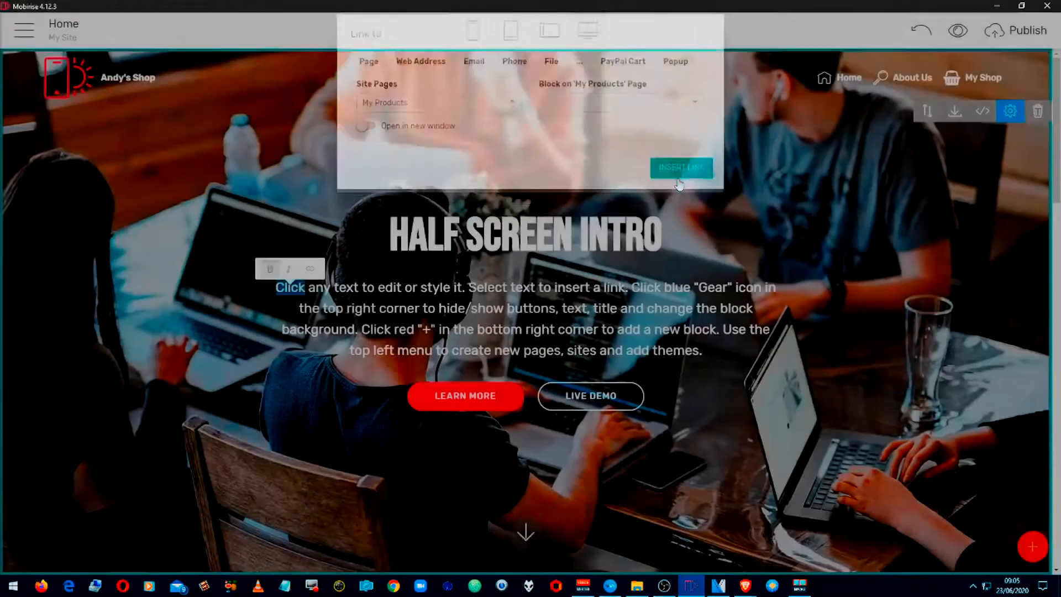
Change the colour of the "Click" link in the intro paragraph to yellow
click(288, 309)
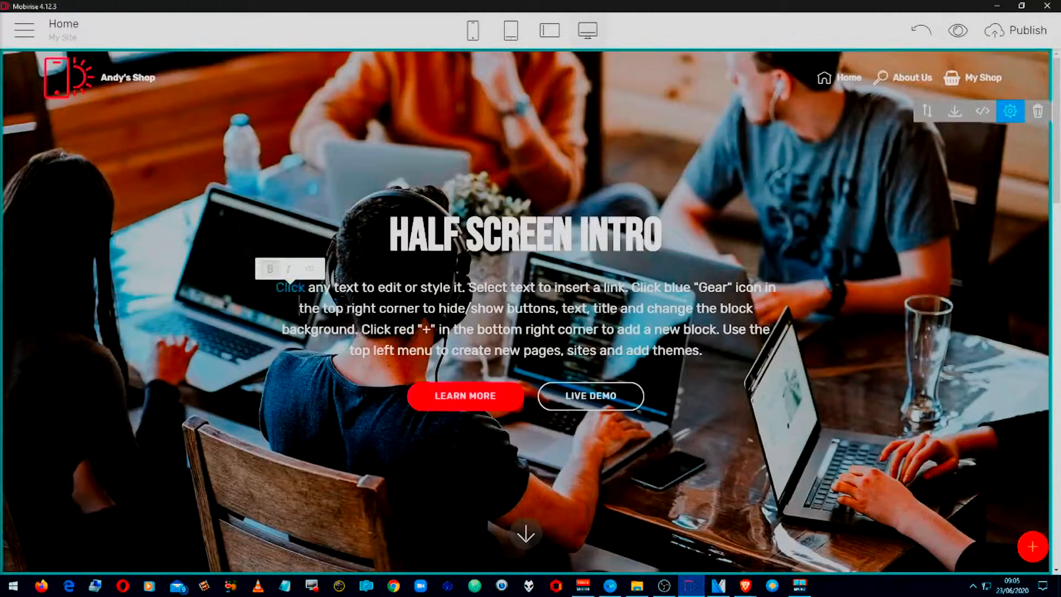
click(303, 291)
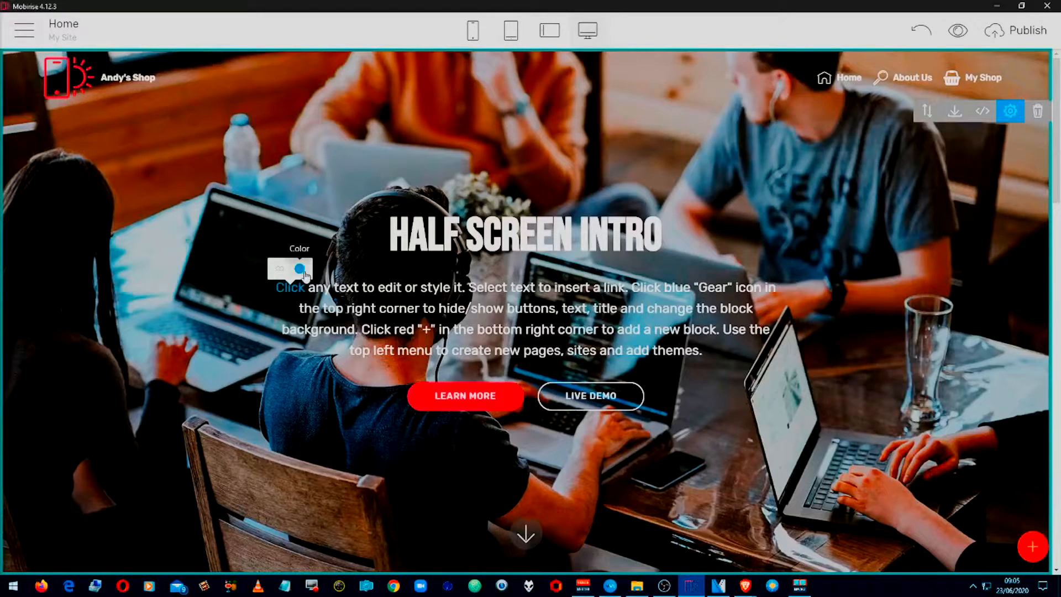
click(302, 271)
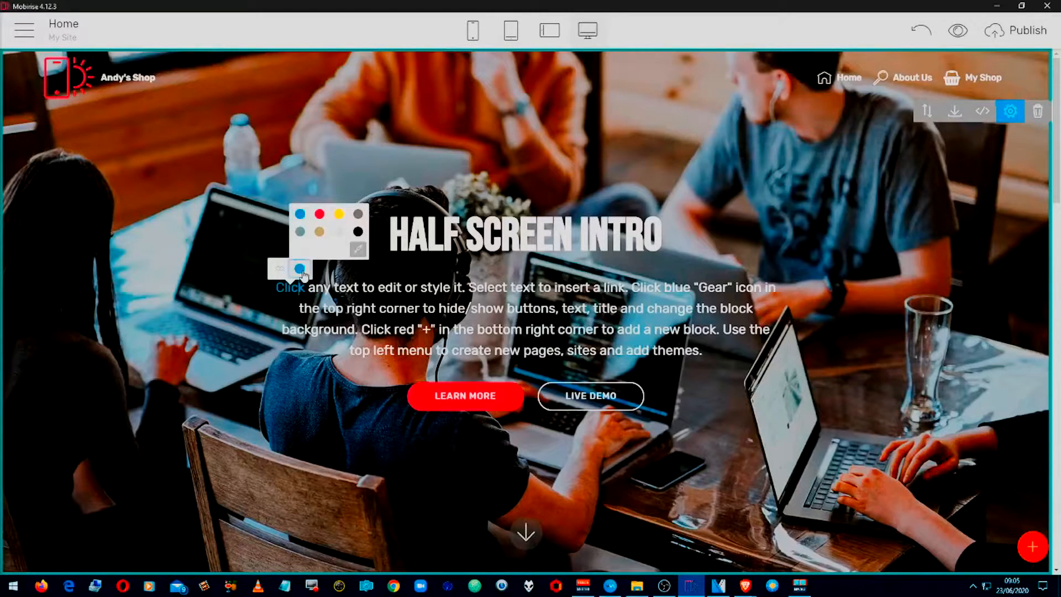
click(341, 217)
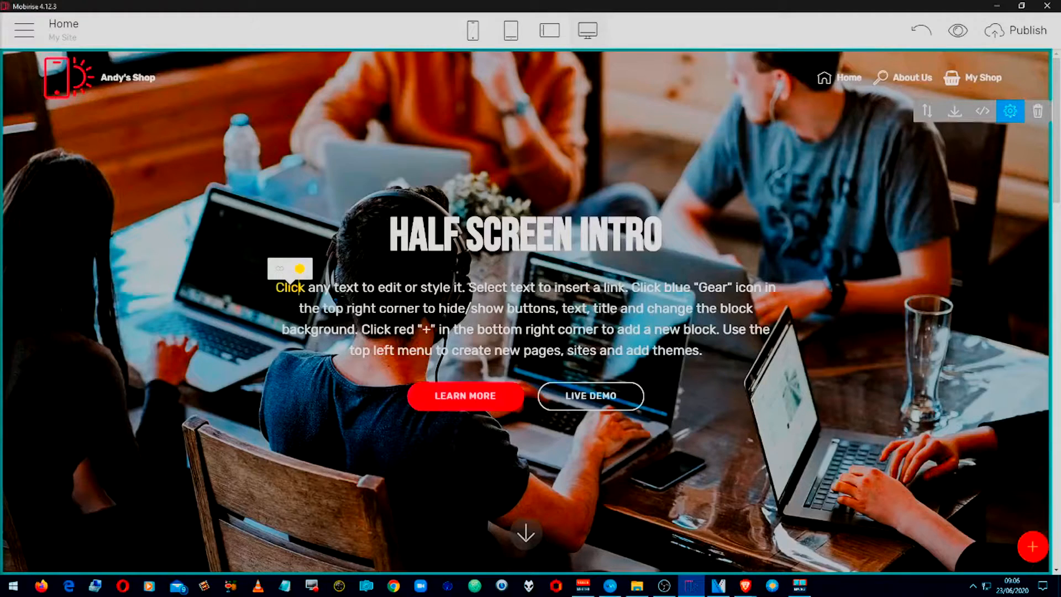
Cycle the intro paragraph's alignment through right to left-aligned
click(340, 288)
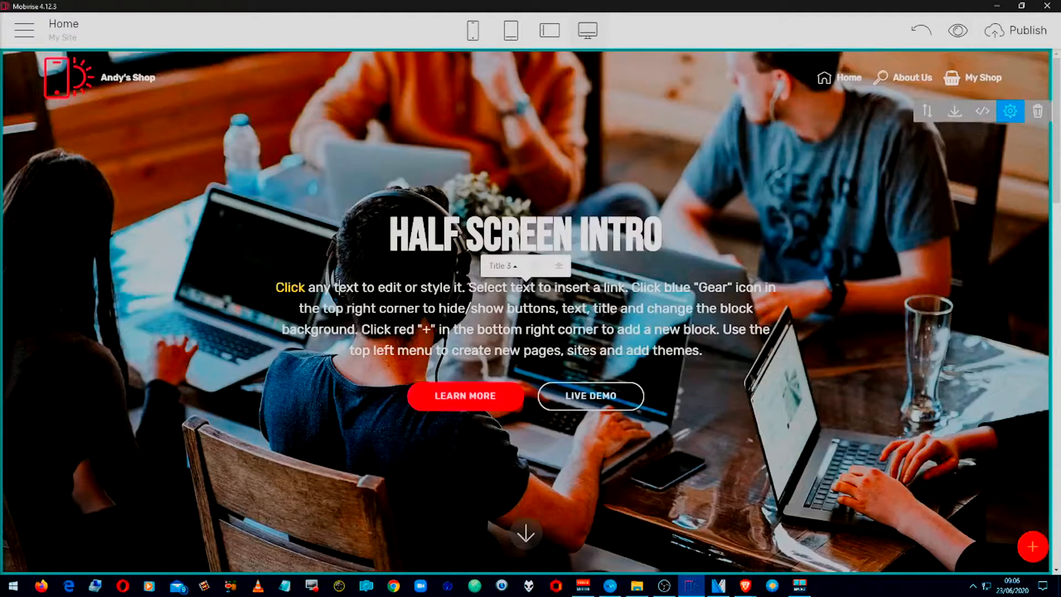
click(559, 271)
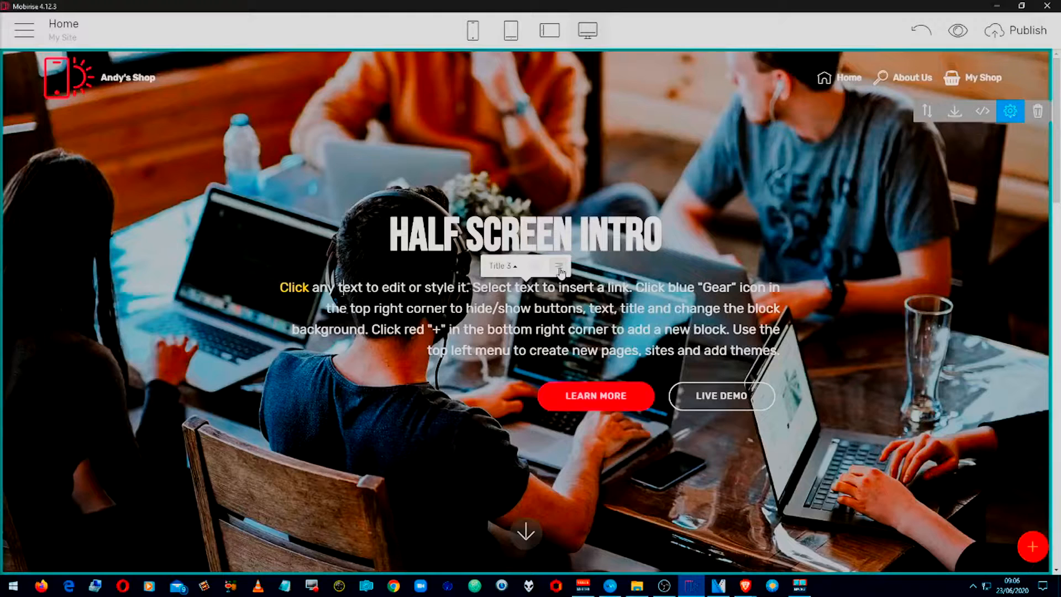
click(560, 271)
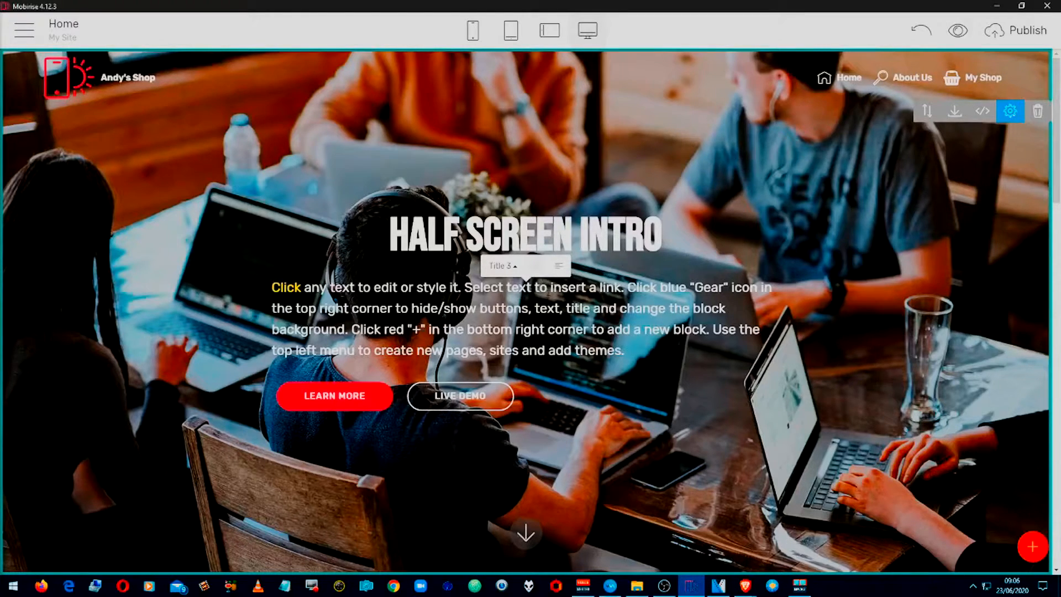
drag(551, 289, 587, 290)
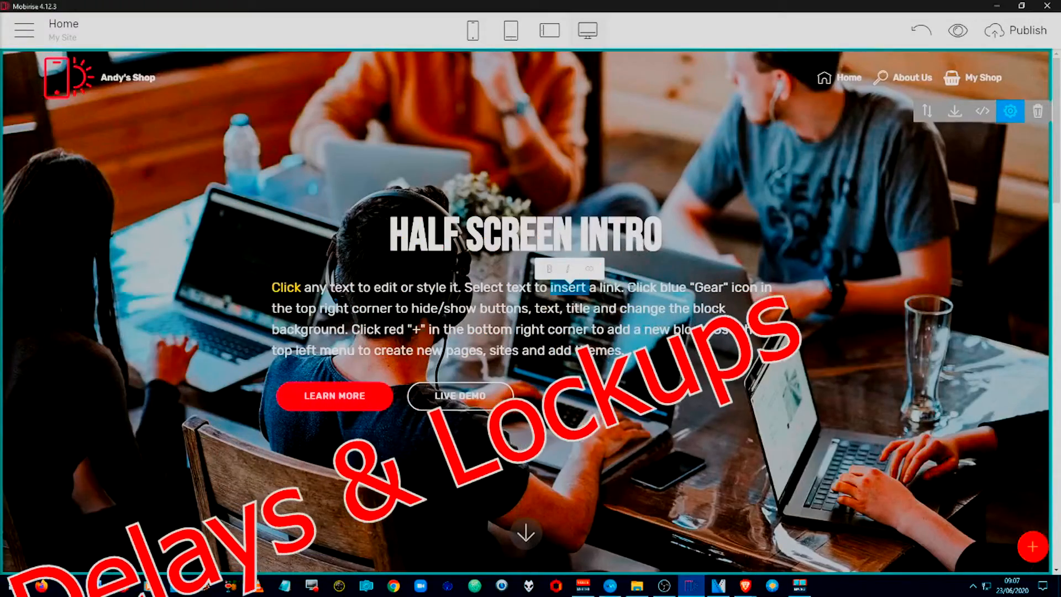
drag(628, 287, 670, 287)
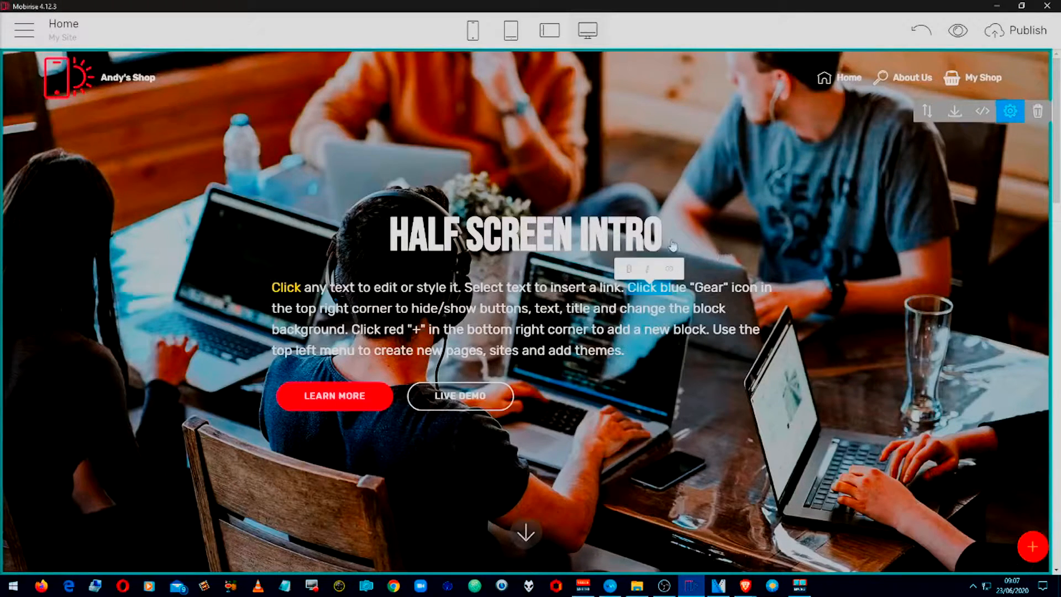
drag(671, 245, 389, 246)
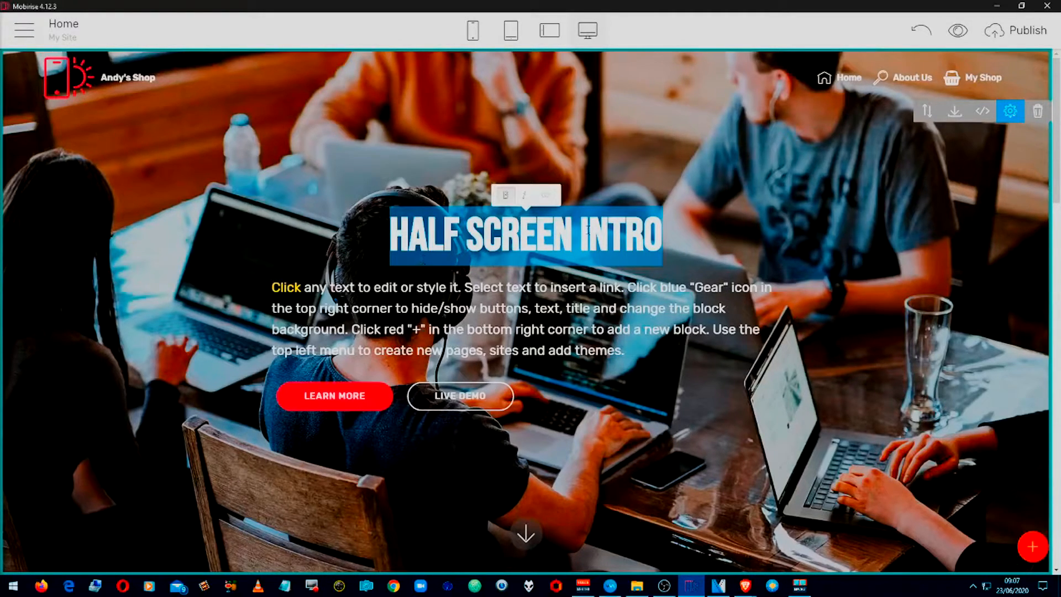
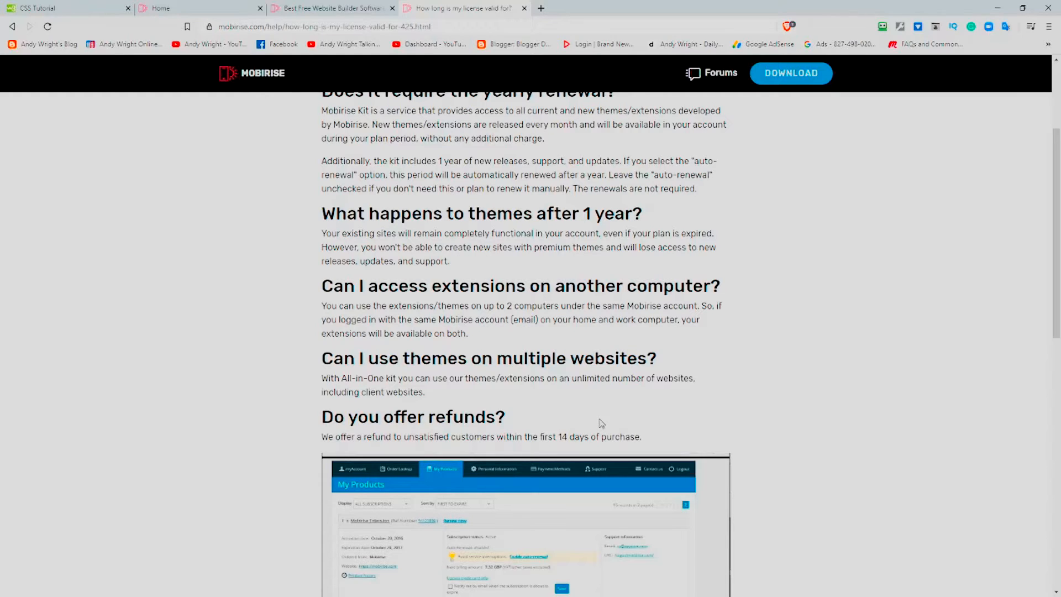
Look through the Mobirise licence help page in the browser, covering its refund answer, account screenshot and other questions
scroll(600, 429, down, 5)
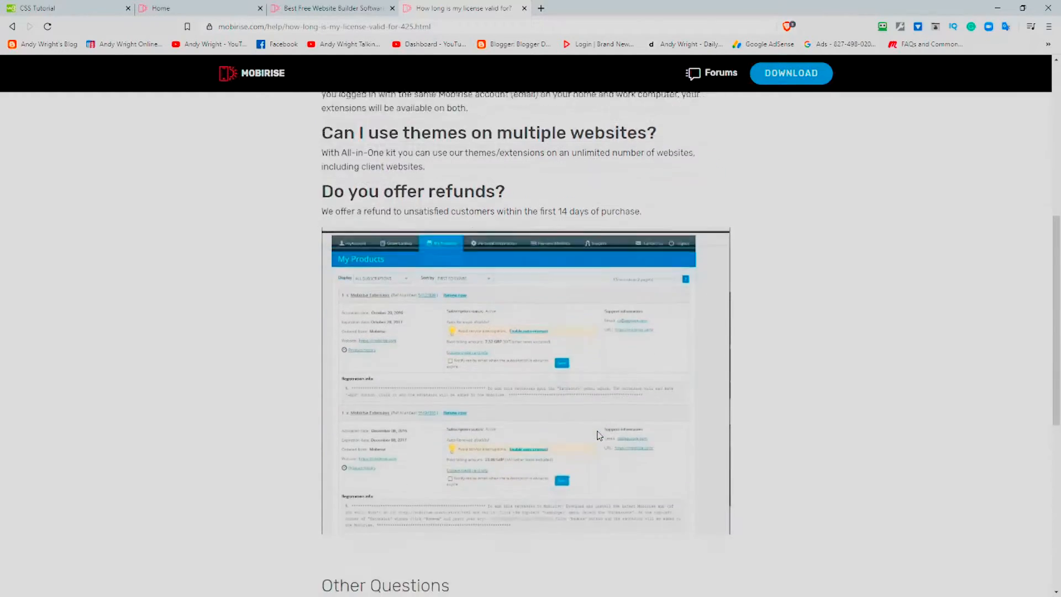
scroll(606, 438, up, 4)
scroll(605, 438, down, 10)
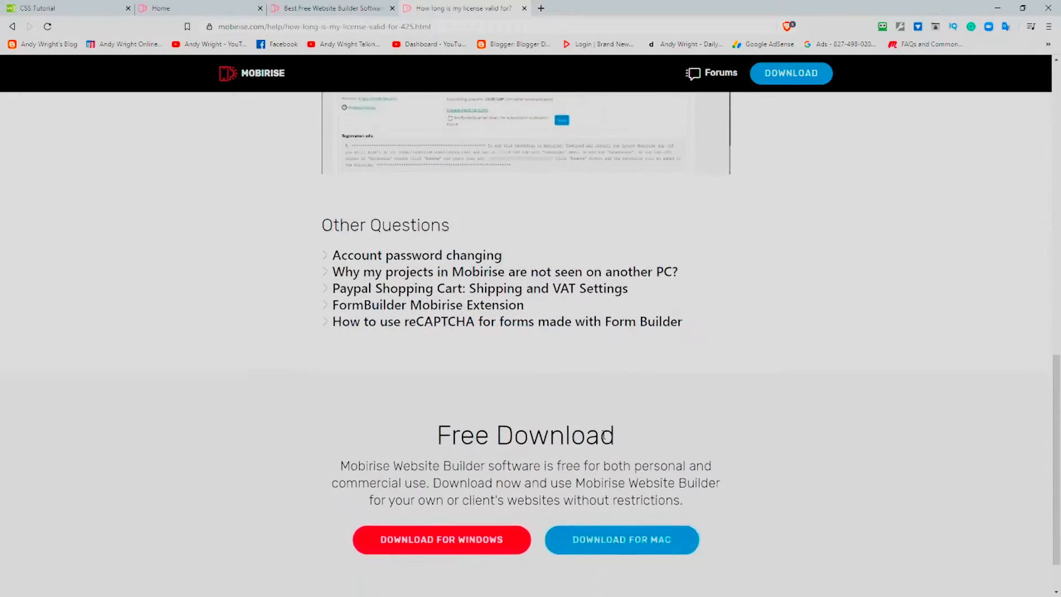
scroll(605, 439, up, 2)
scroll(608, 439, up, 4)
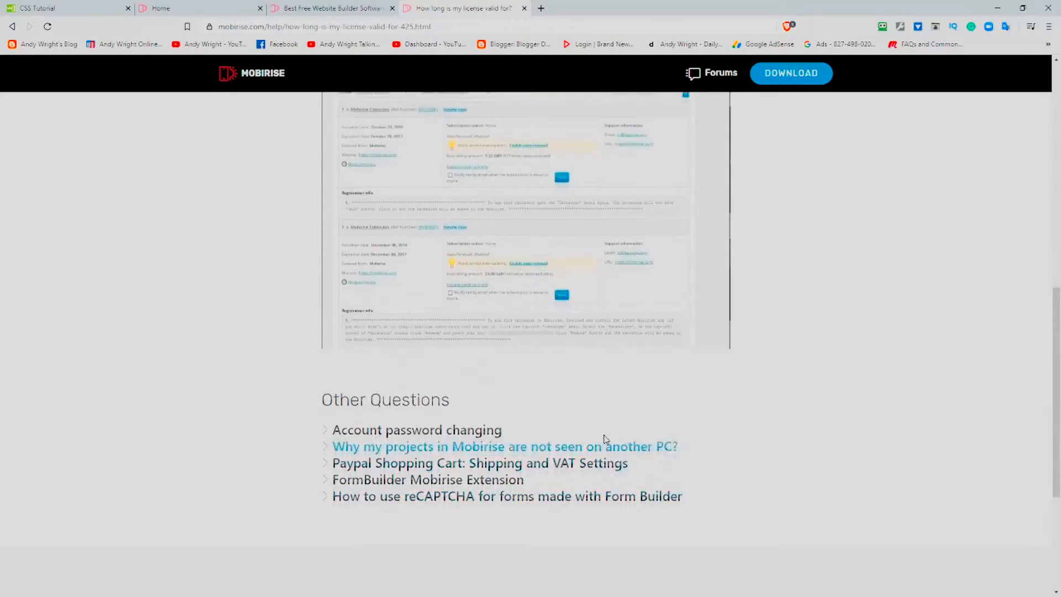
scroll(612, 438, down, 7)
scroll(612, 437, up, 2)
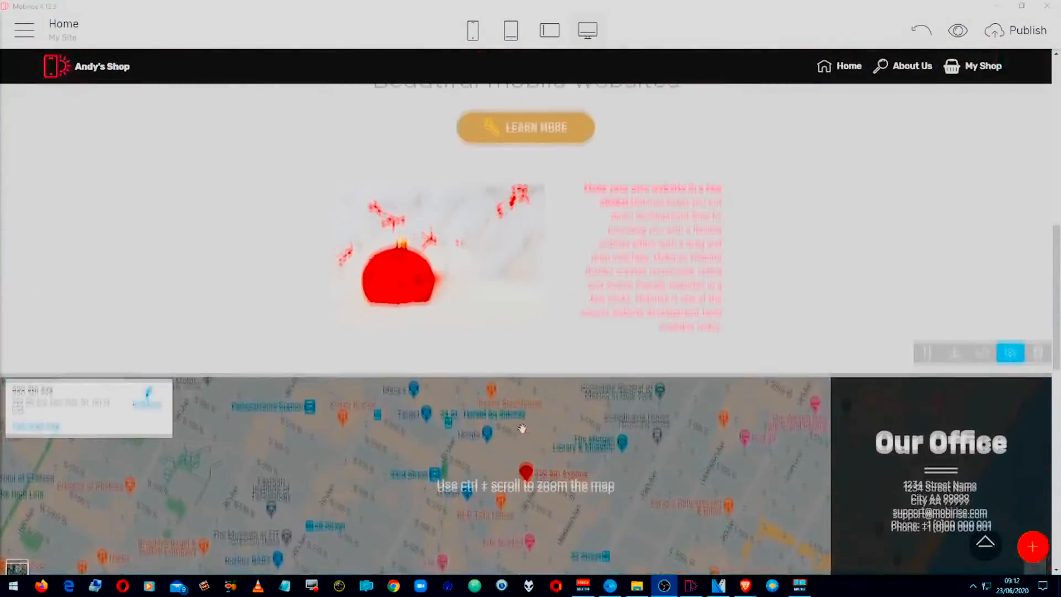
Delete the fax line from the Contacts column of the Home page footer
scroll(522, 428, down, 6)
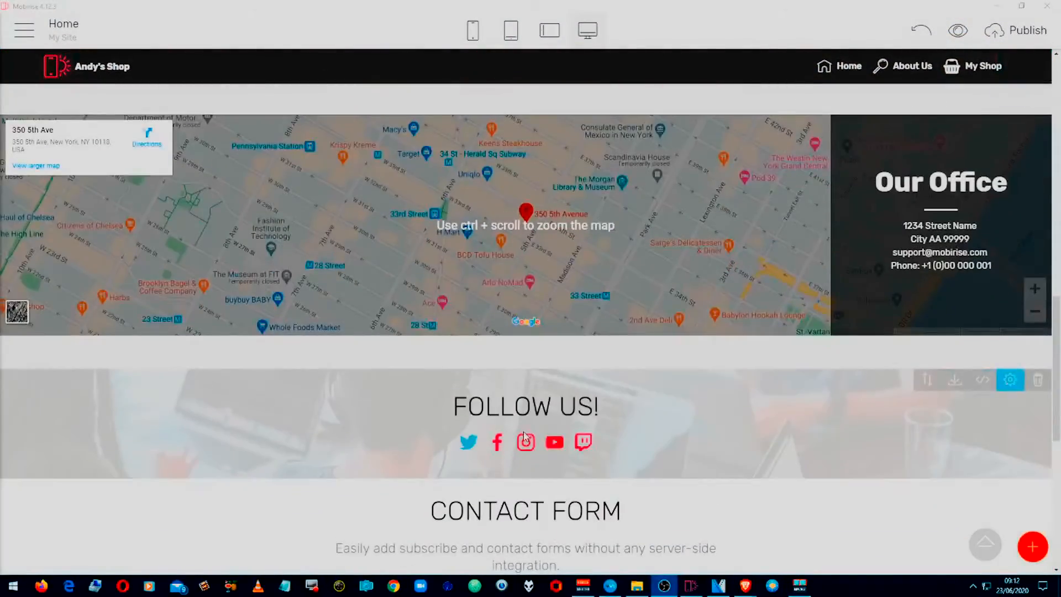
scroll(539, 470, down, 5)
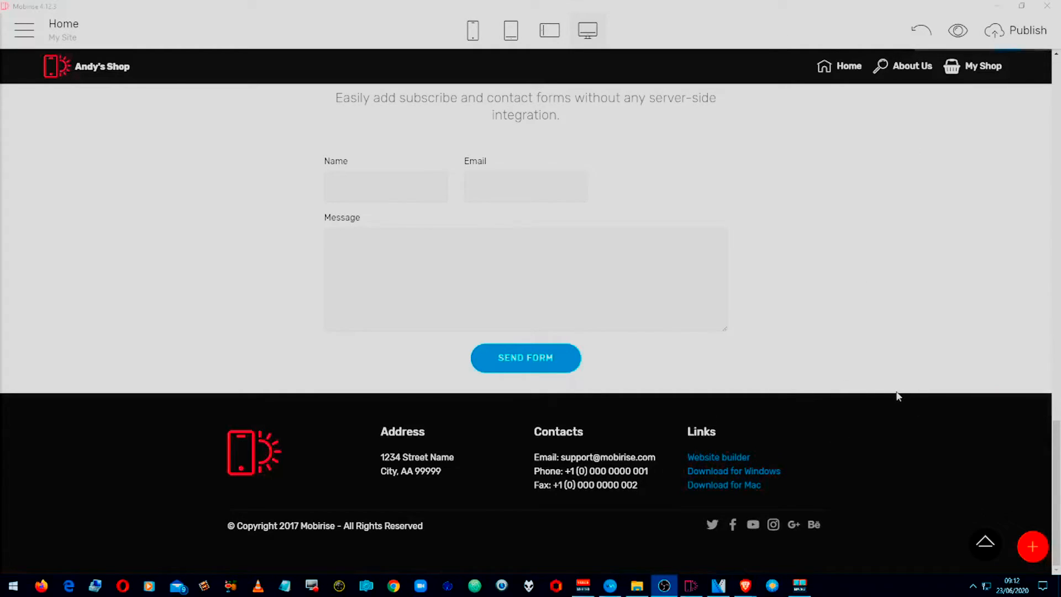
mouse_move(855, 522)
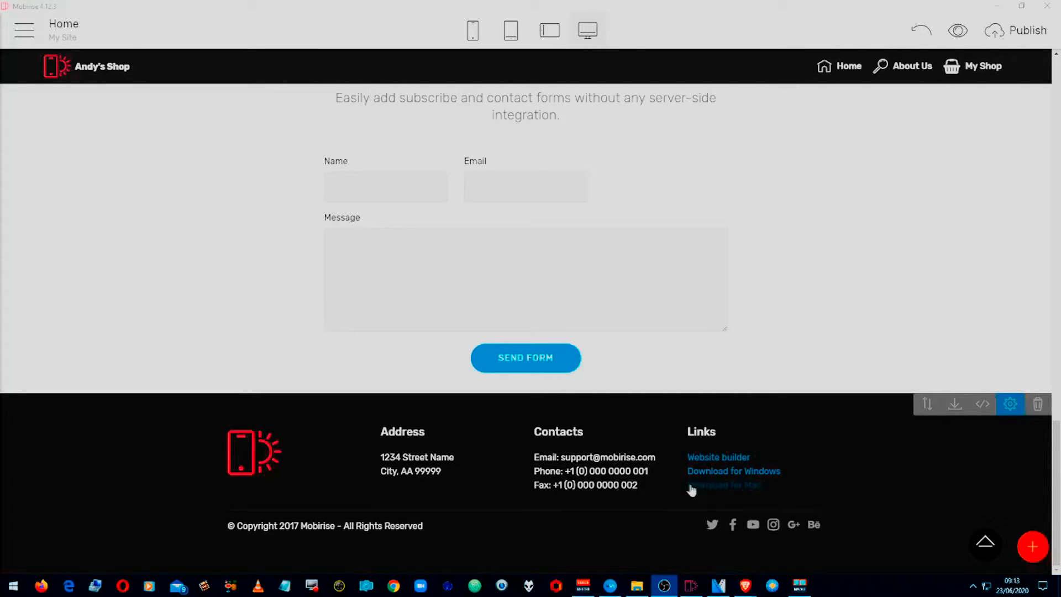
click(533, 486)
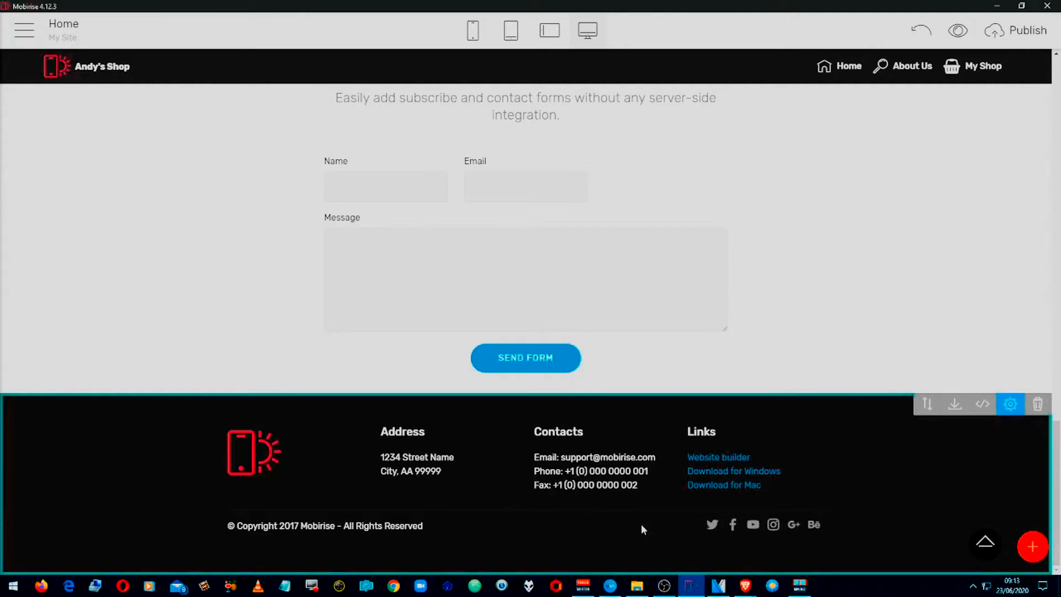
key(shift+End)
key(Delete)
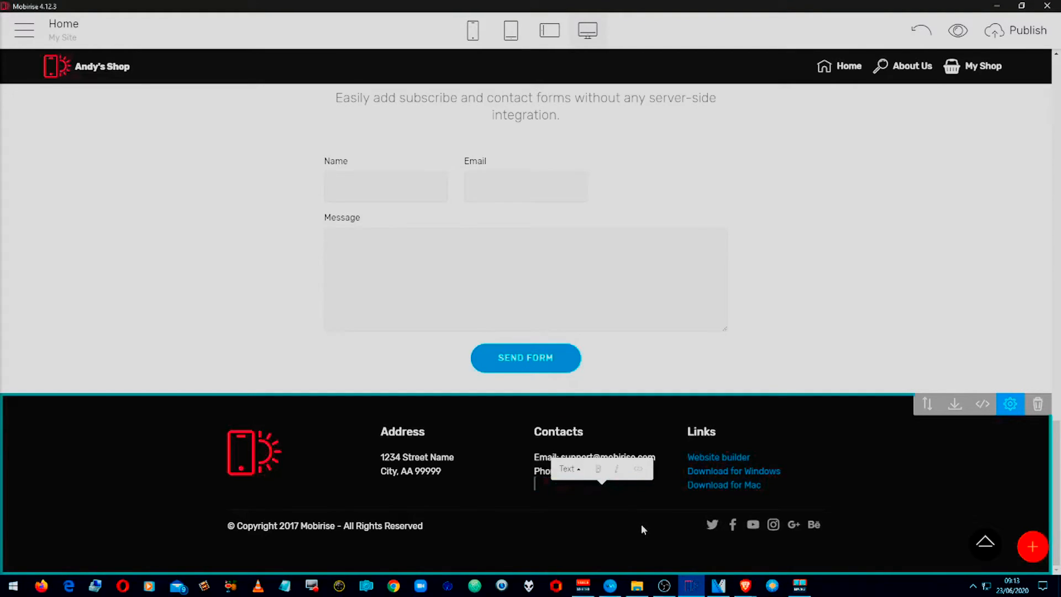
key(BackSpace)
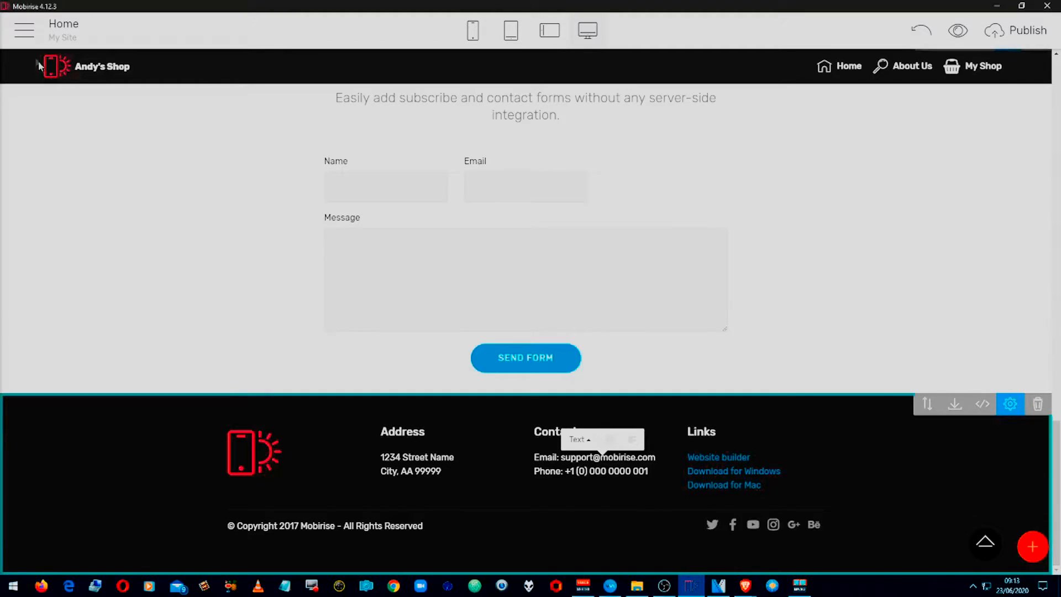
Open the My Products page and select its footer block
click(34, 34)
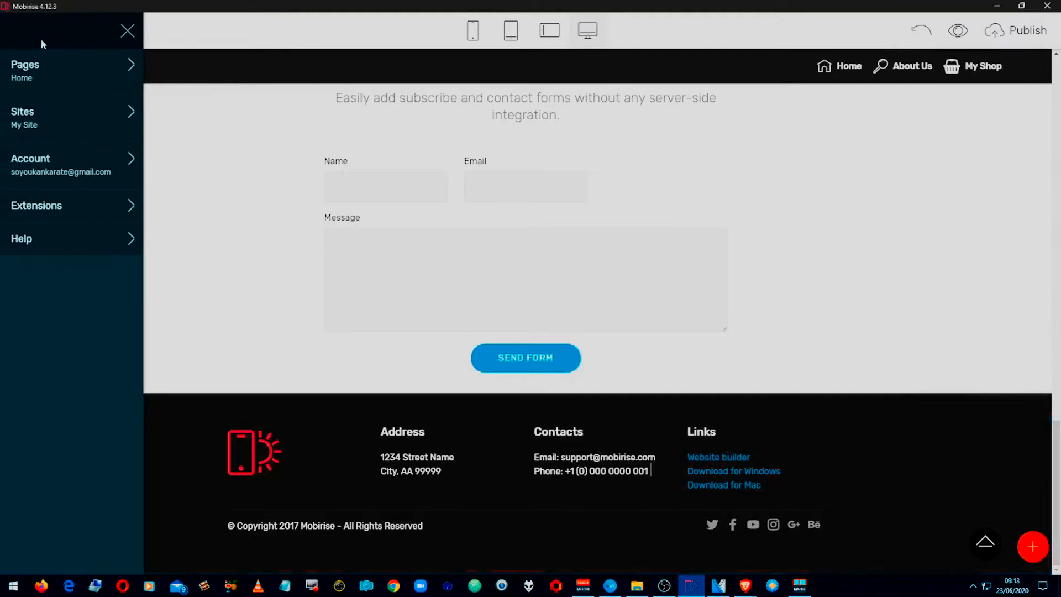
click(37, 76)
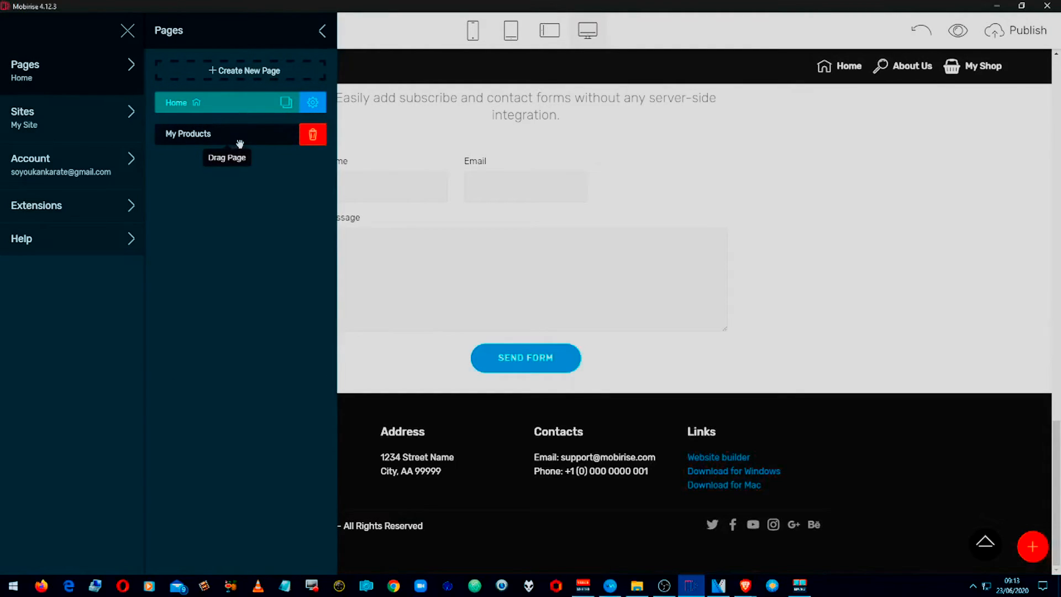
click(235, 143)
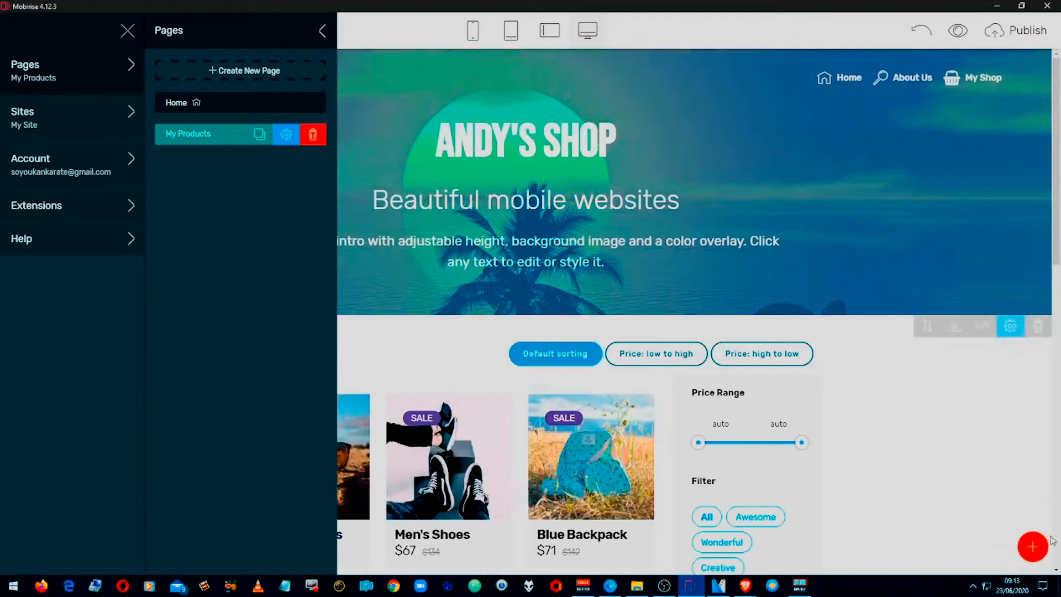
scroll(813, 498, down, 10)
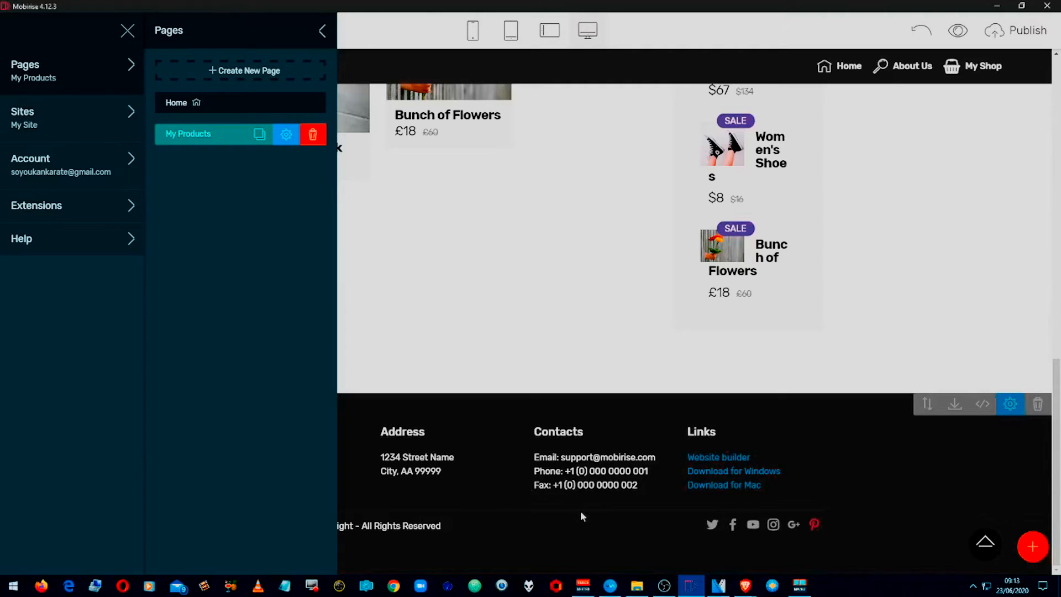
click(579, 507)
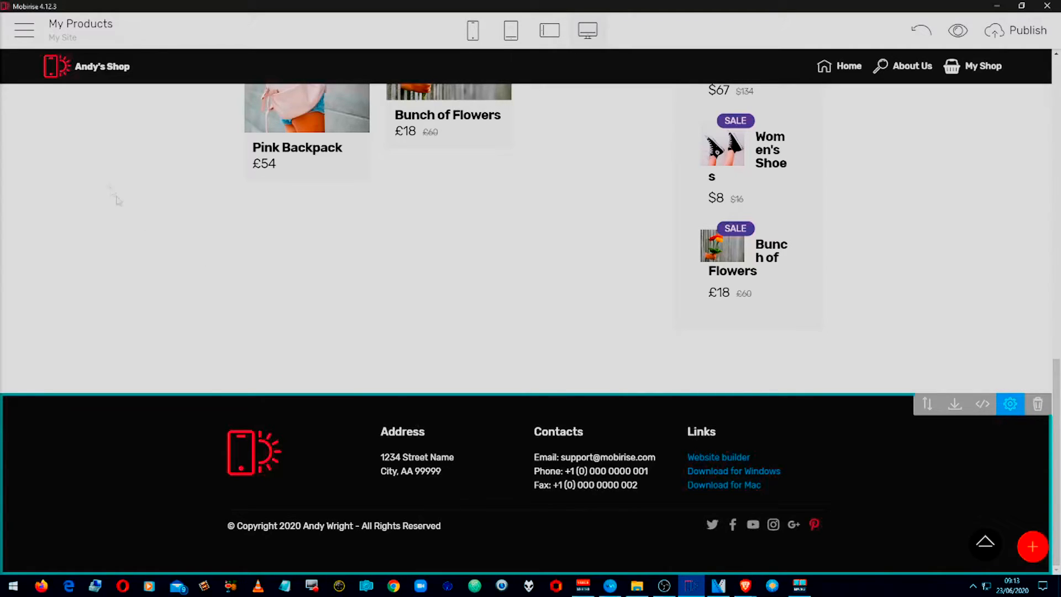
Open the Home page and save its edited footer as a reusable user block
click(23, 29)
click(23, 78)
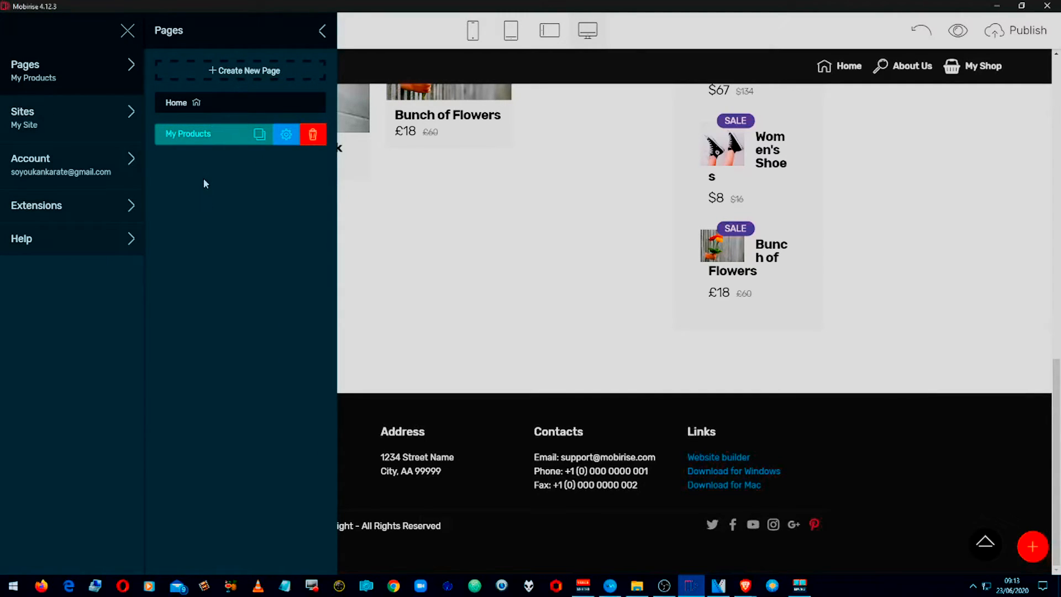
click(231, 115)
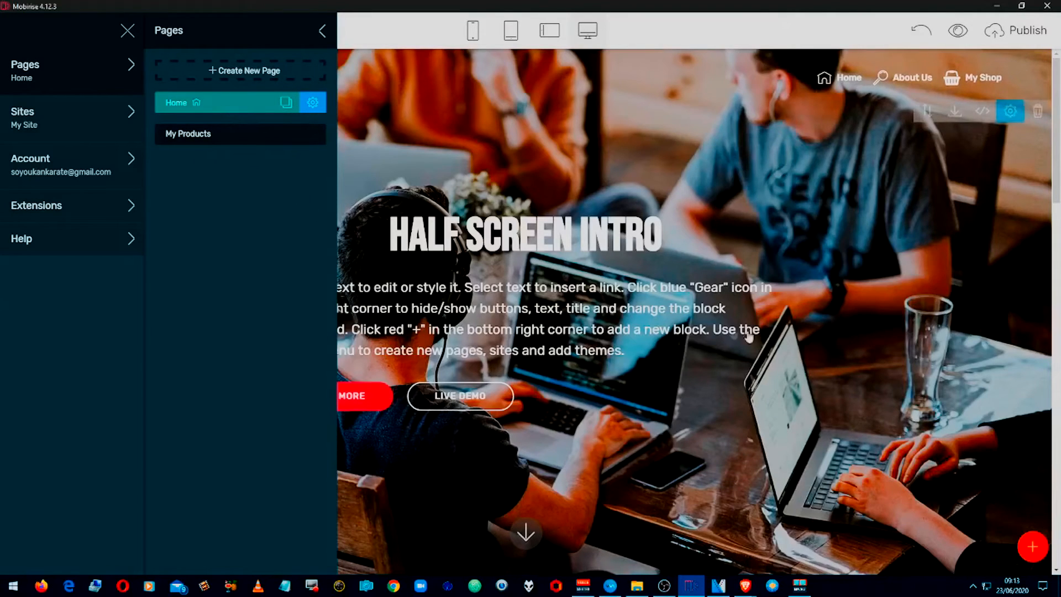
scroll(846, 364, down, 5)
scroll(849, 365, down, 10)
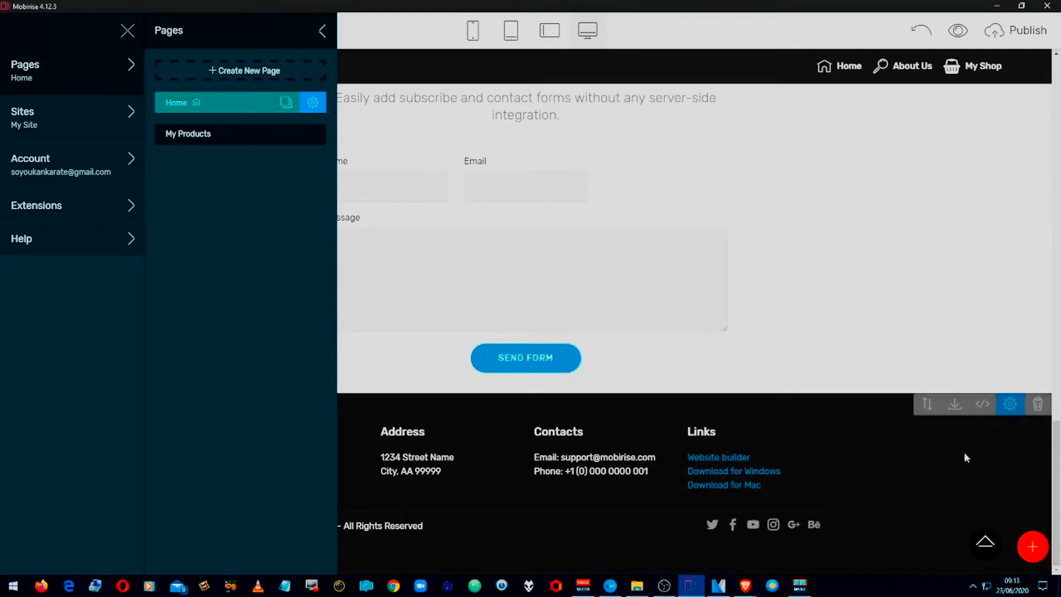
click(955, 414)
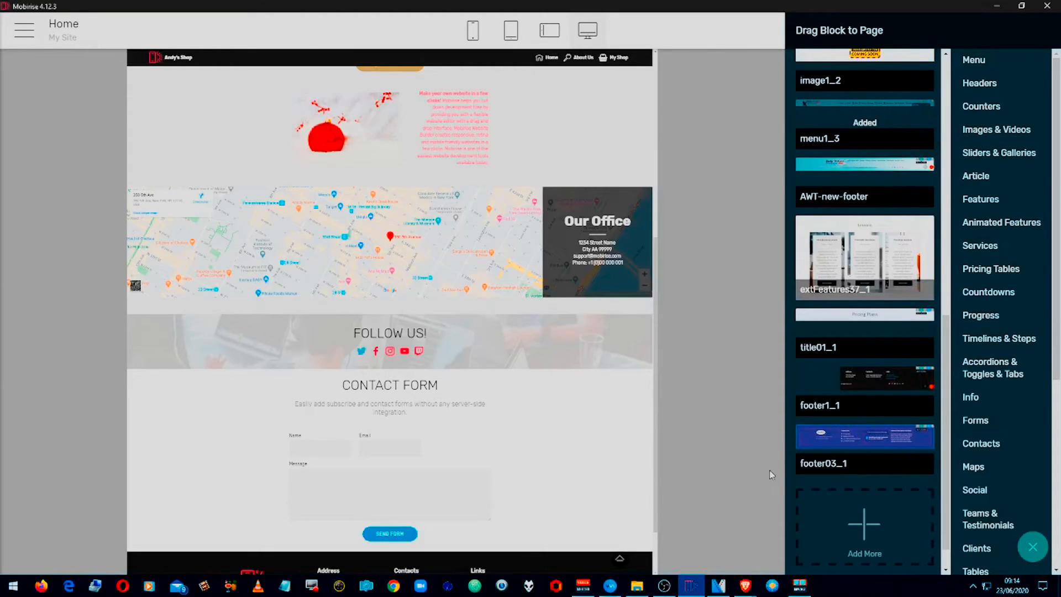
On the My Products page, add the saved blocks footer03_1 at the page end and footer1_1 directly below the existing footer
mouse_move(610, 577)
click(24, 27)
click(29, 75)
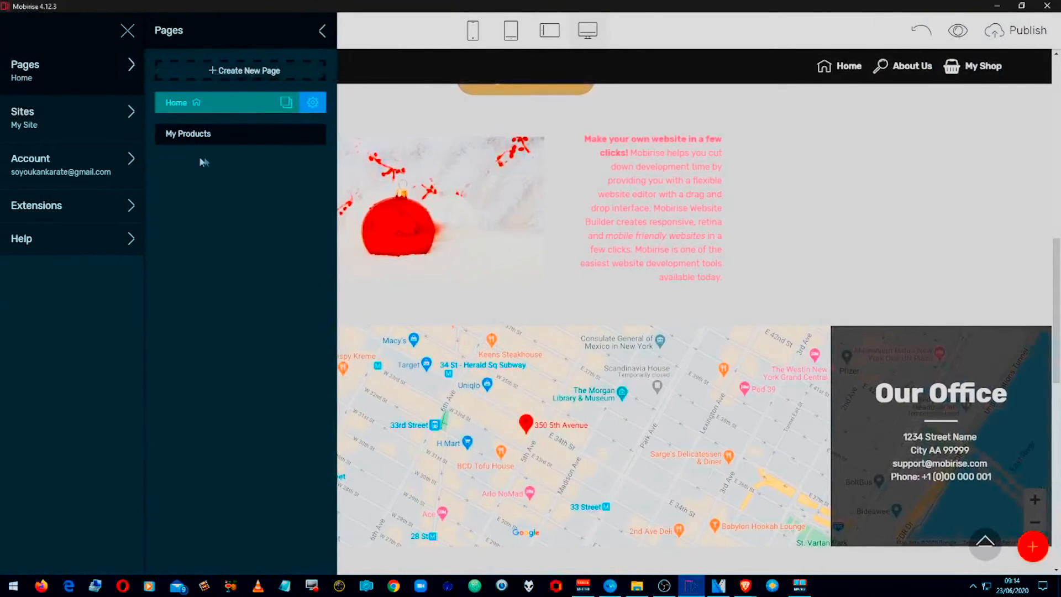
click(239, 137)
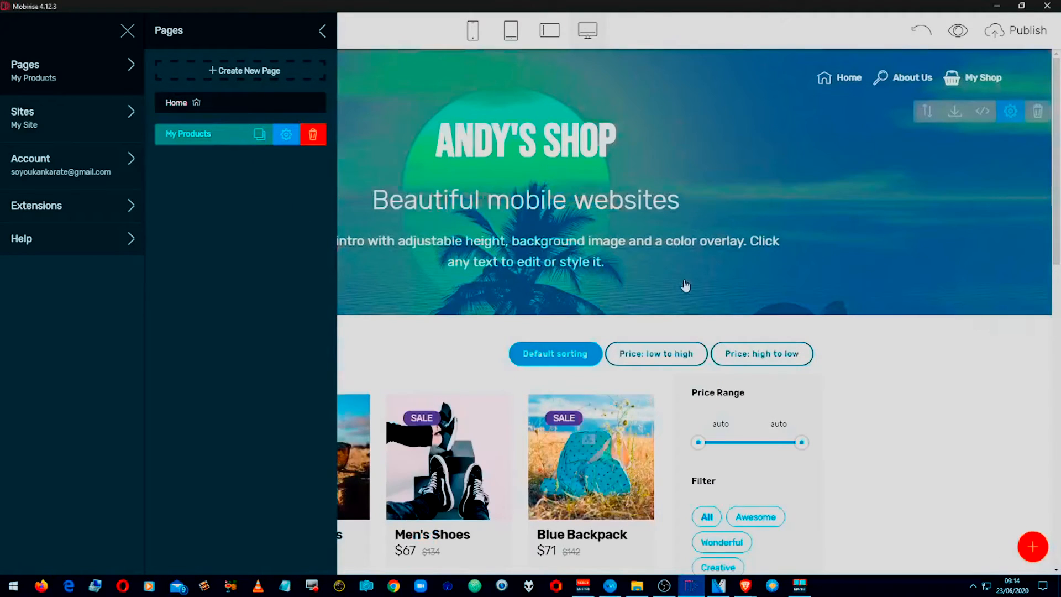
scroll(674, 285, down, 10)
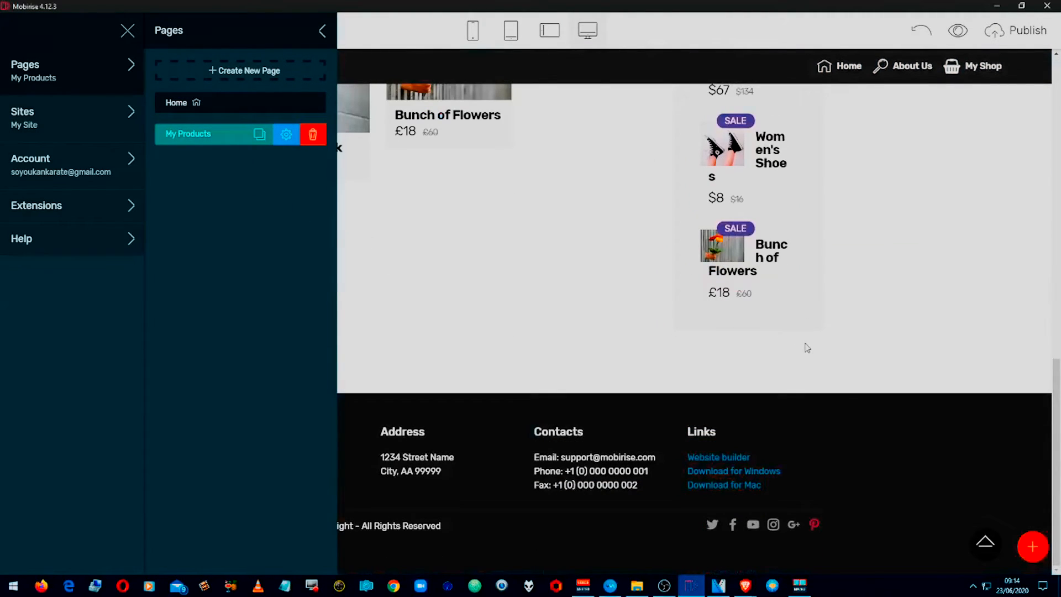
click(1029, 545)
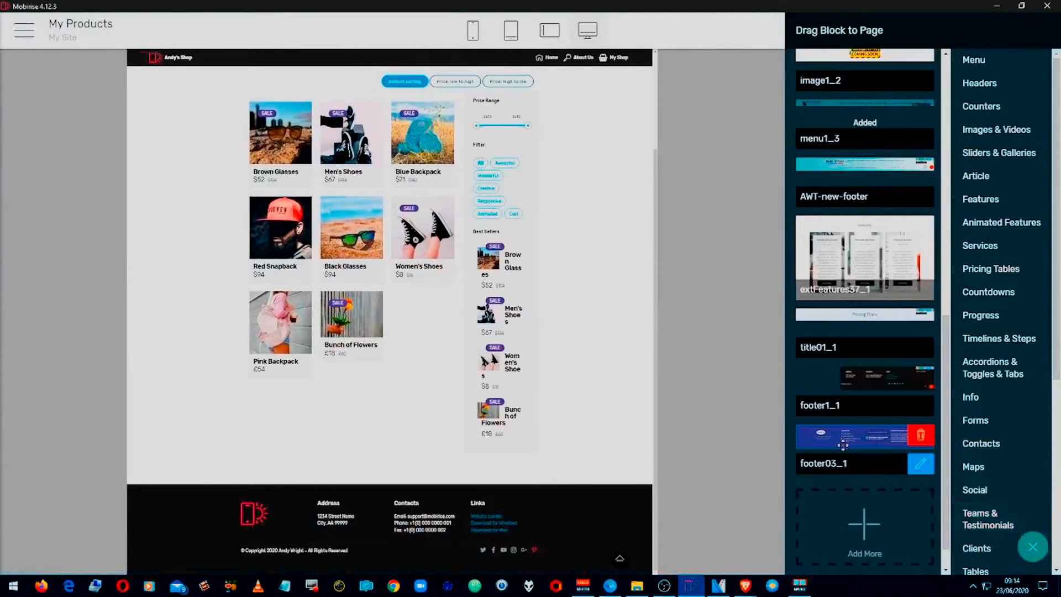
drag(854, 442, 576, 577)
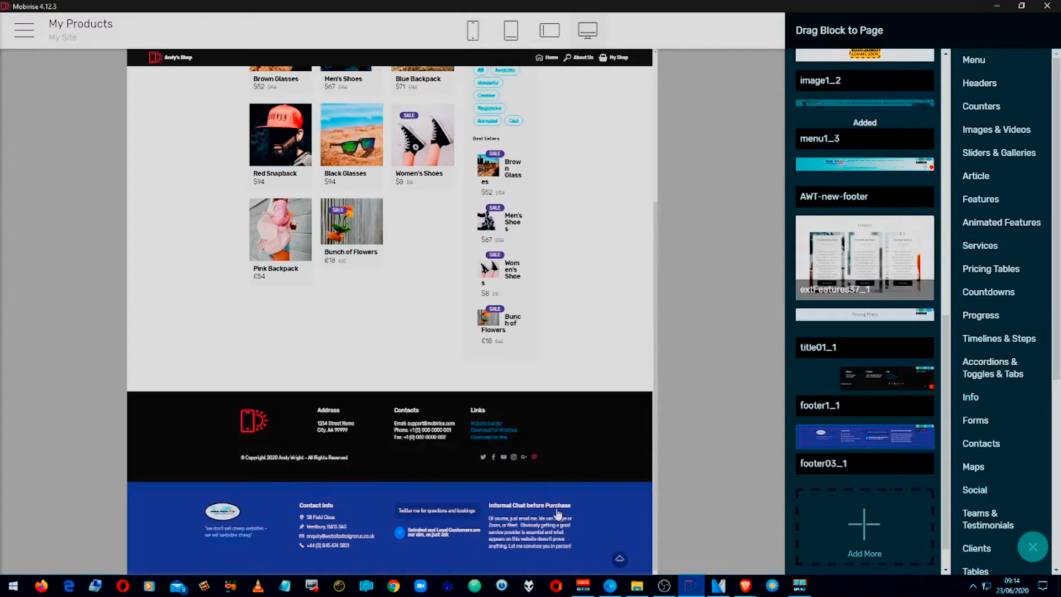
mouse_move(842, 386)
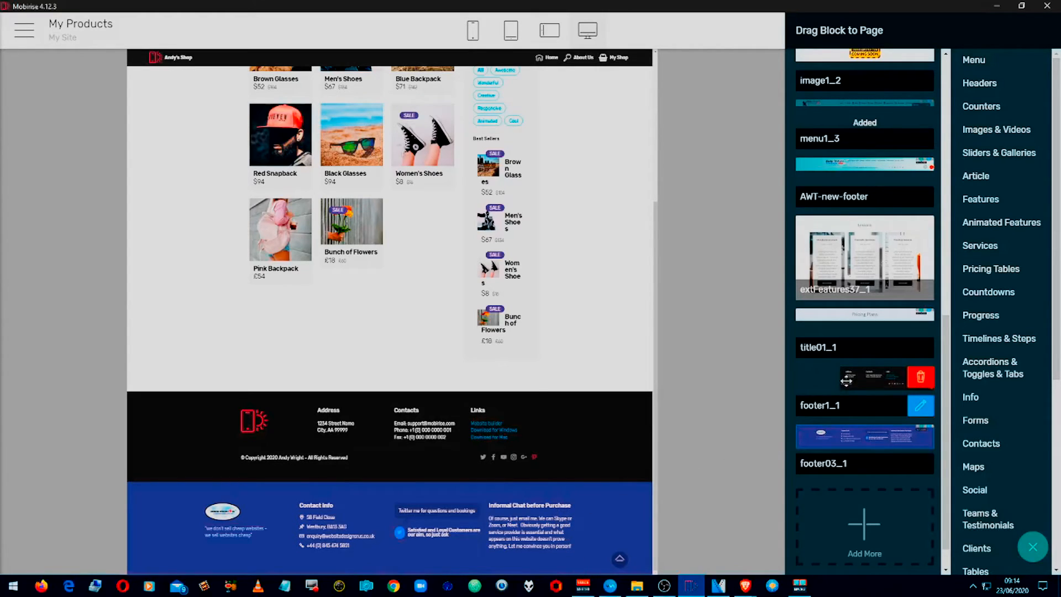
drag(847, 381, 484, 520)
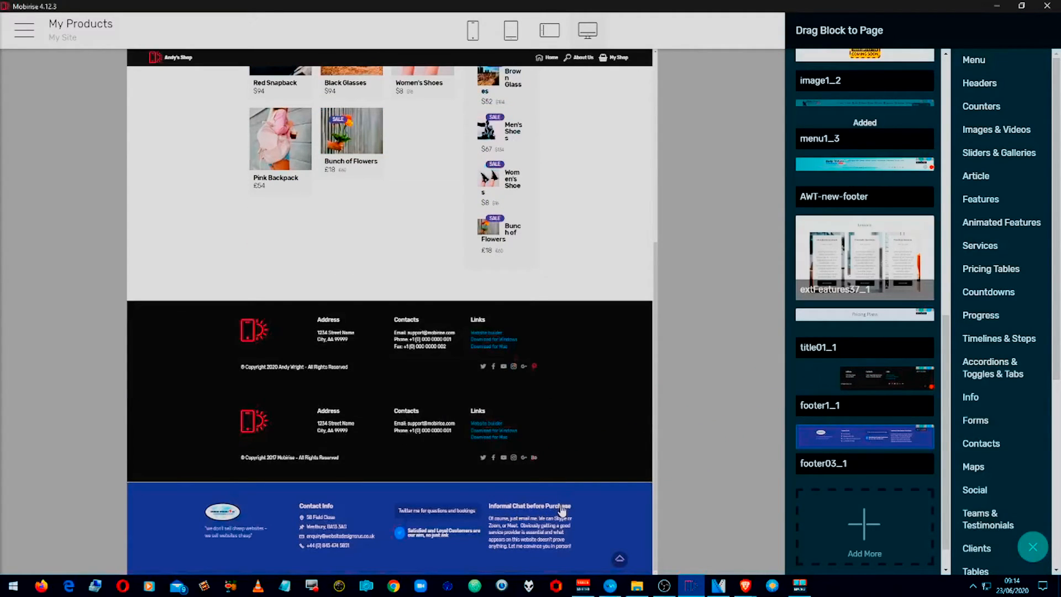
Remove the blue footer and the original 2020-copyright footer from the My Products page
click(588, 488)
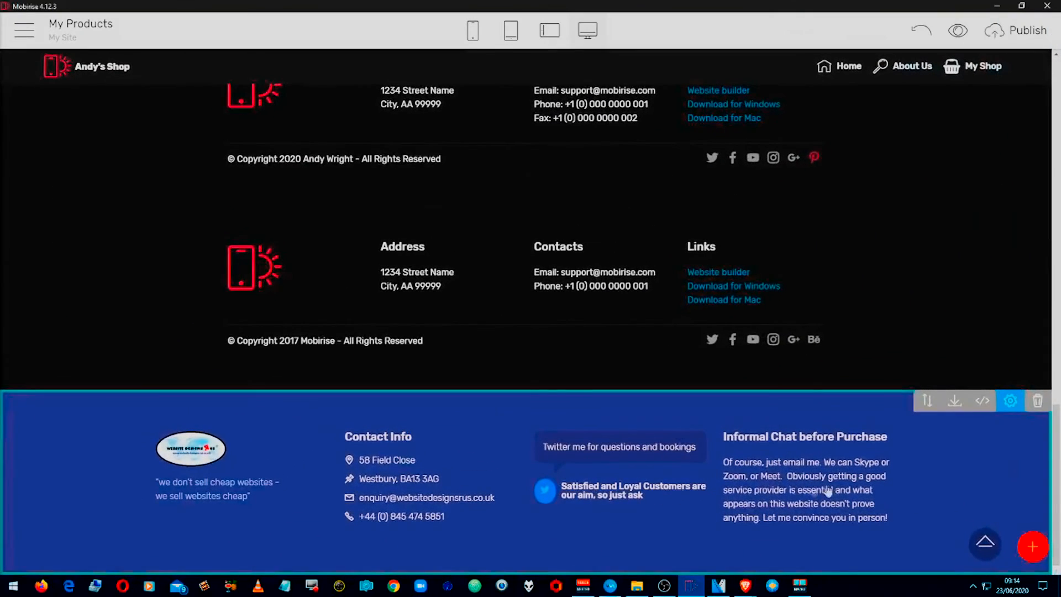
click(1038, 401)
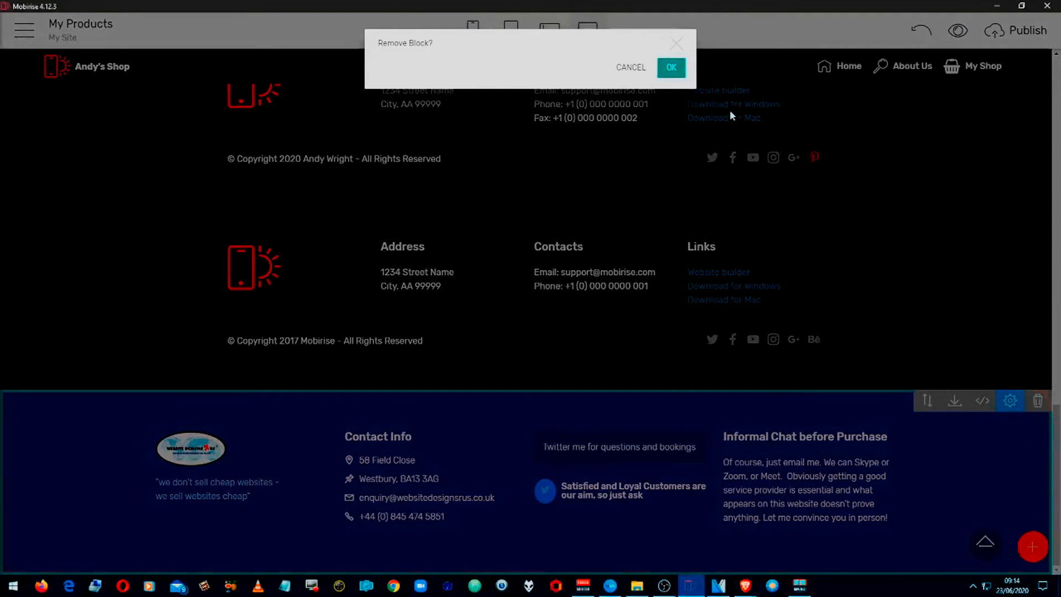
click(660, 69)
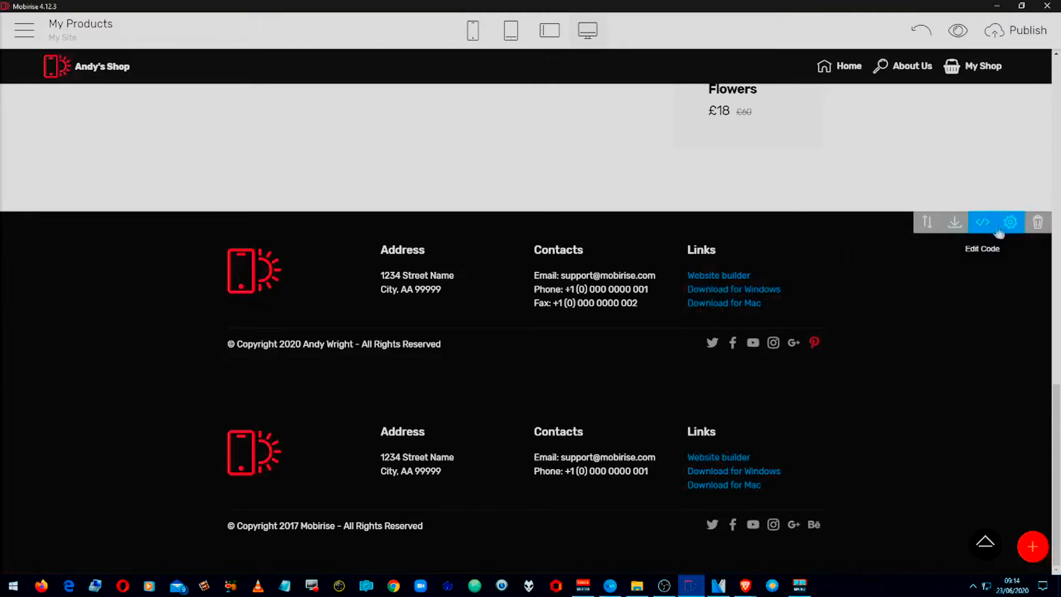
click(1040, 224)
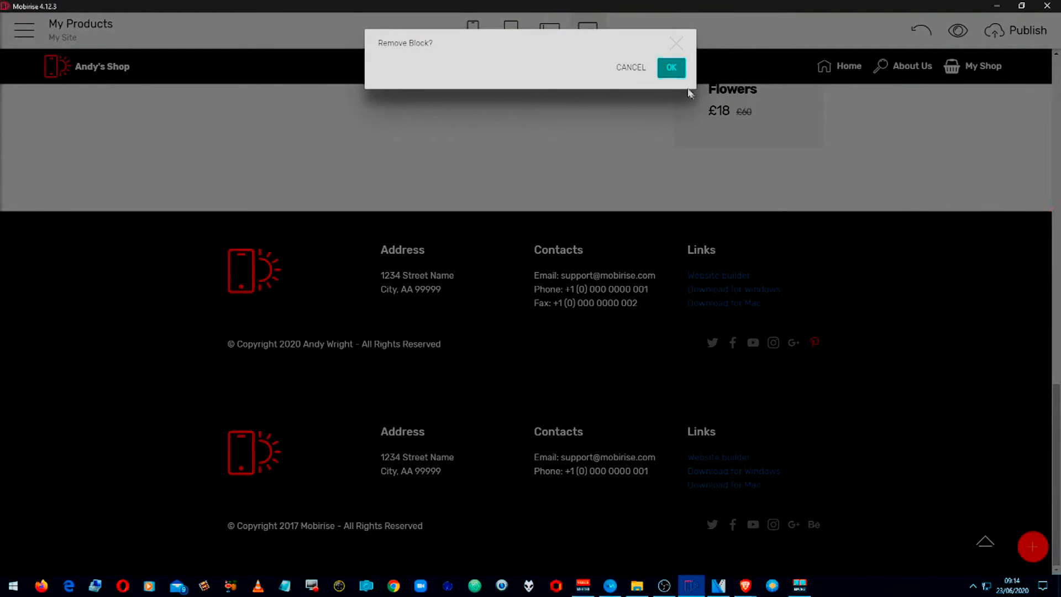
click(671, 70)
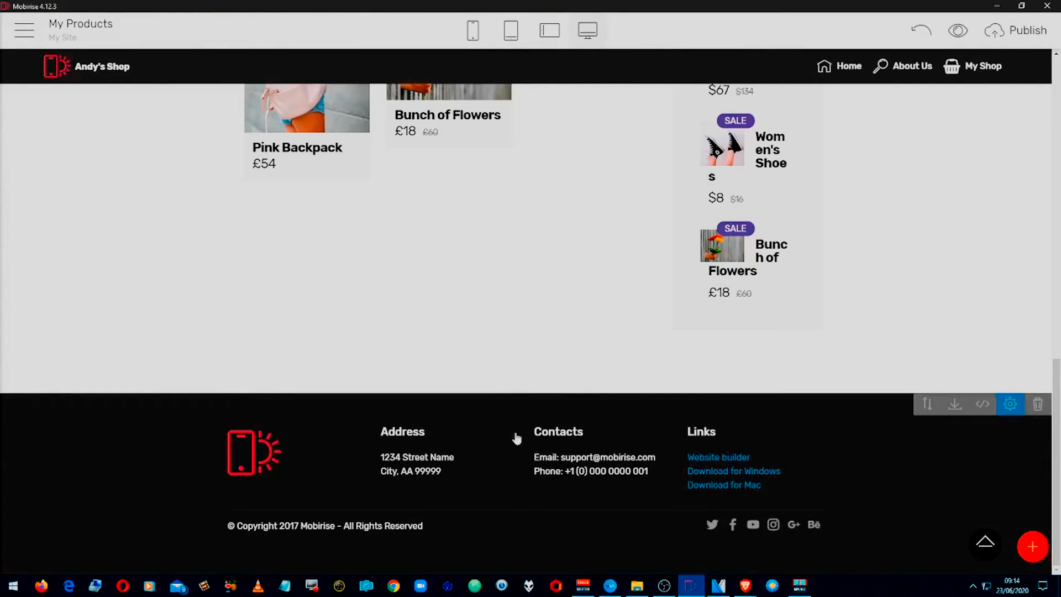
scroll(519, 435, up, 2)
scroll(528, 429, down, 2)
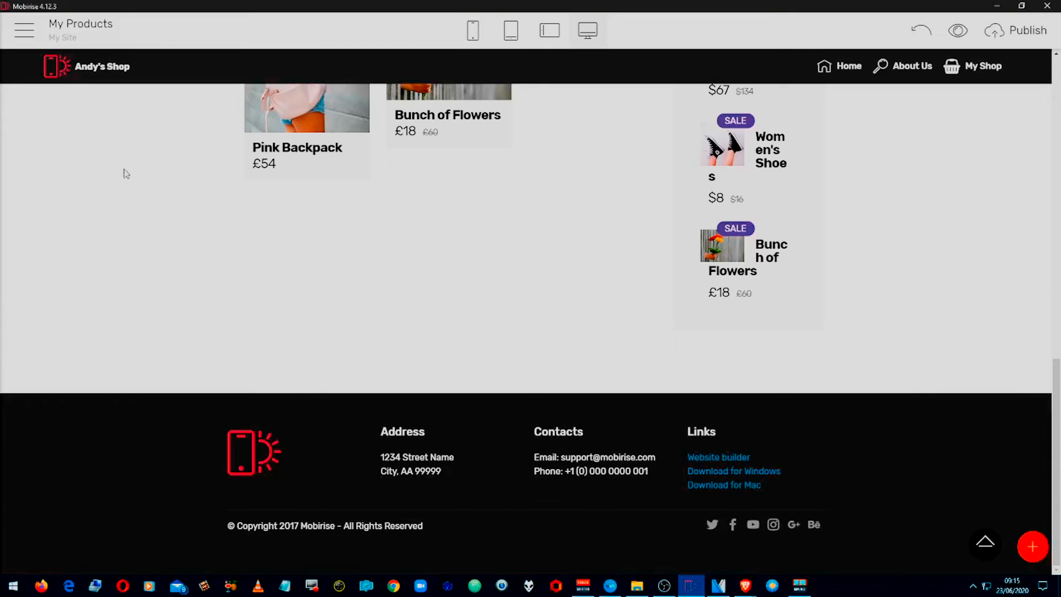
Close the current site and open the saved travel site
click(25, 28)
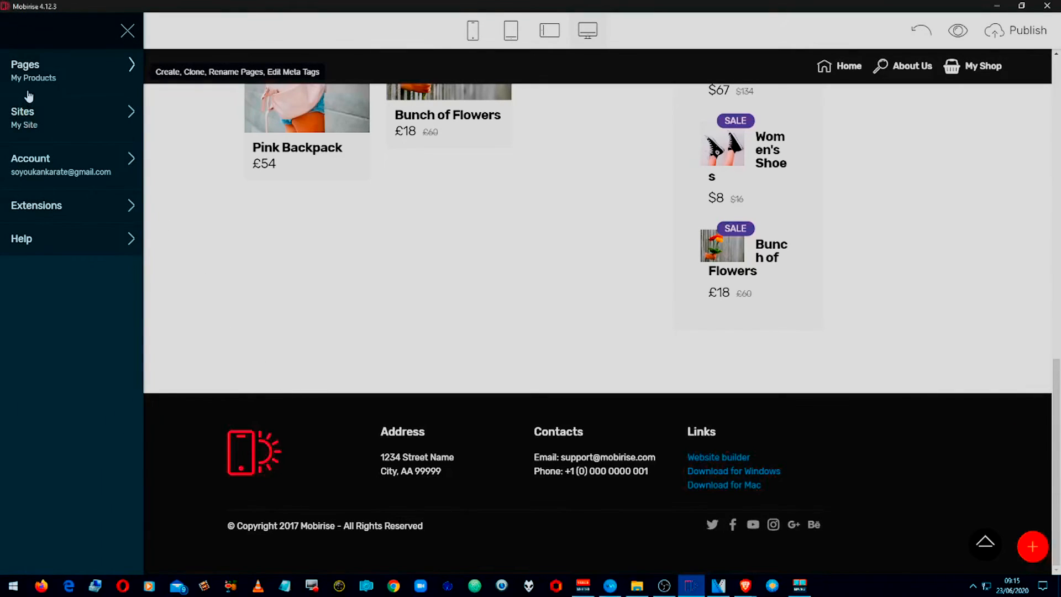
click(30, 127)
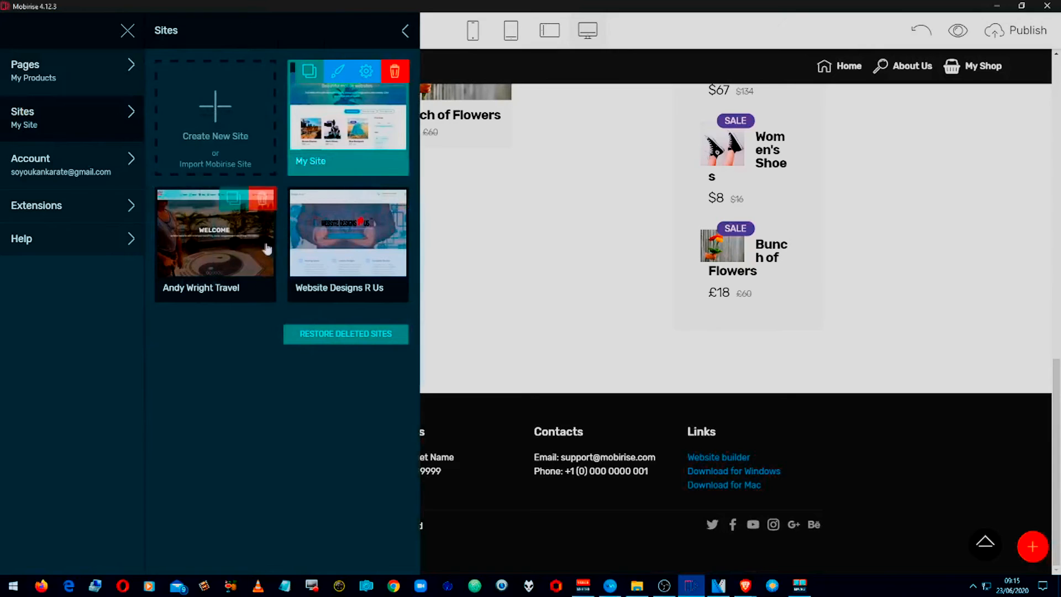
click(249, 251)
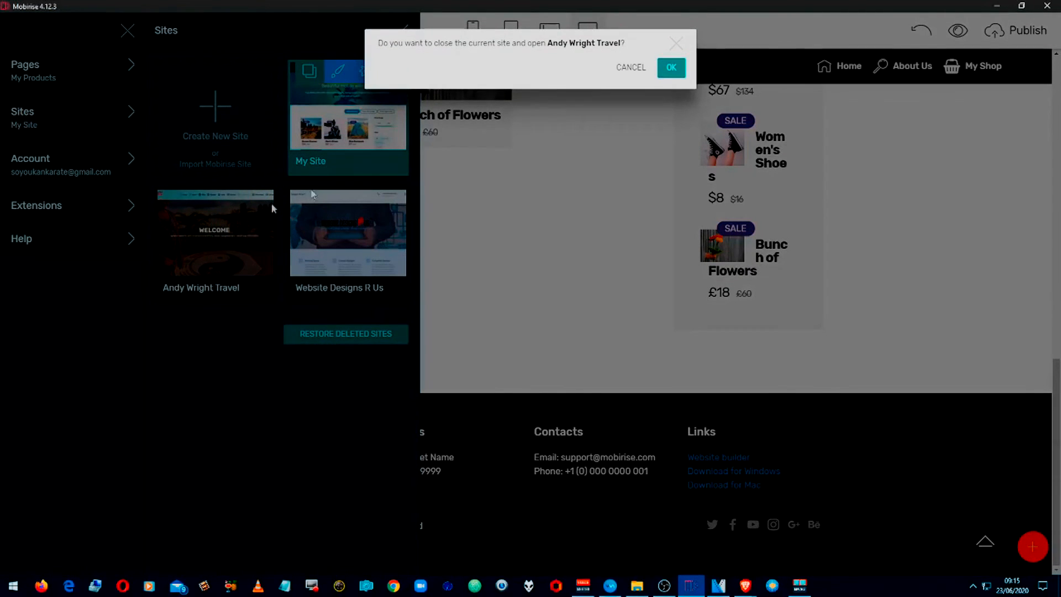
click(671, 67)
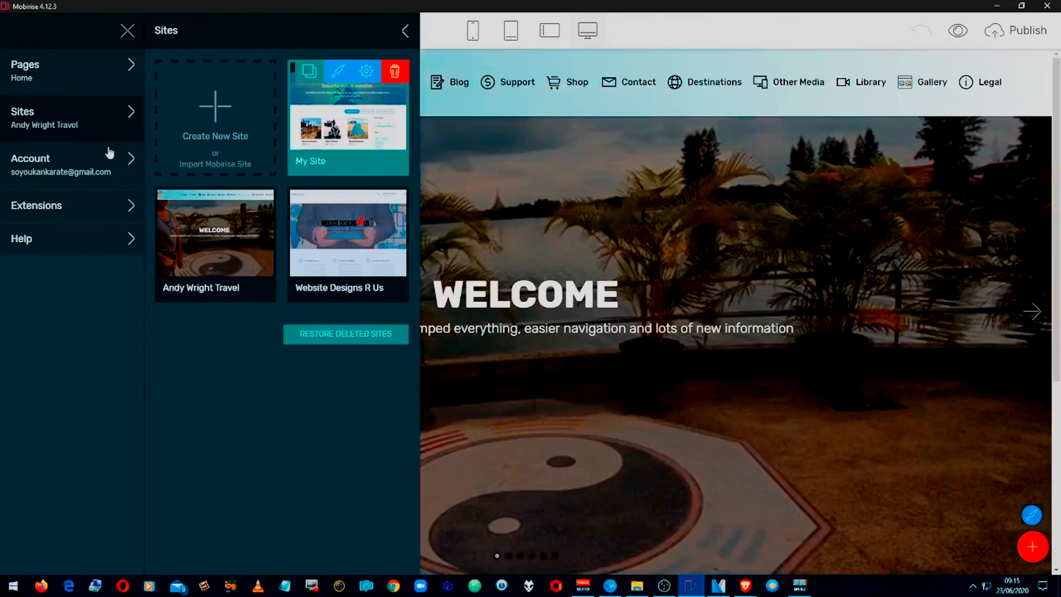
Look through the travel site's full list of pages, from Home down to Privacy Information
click(67, 92)
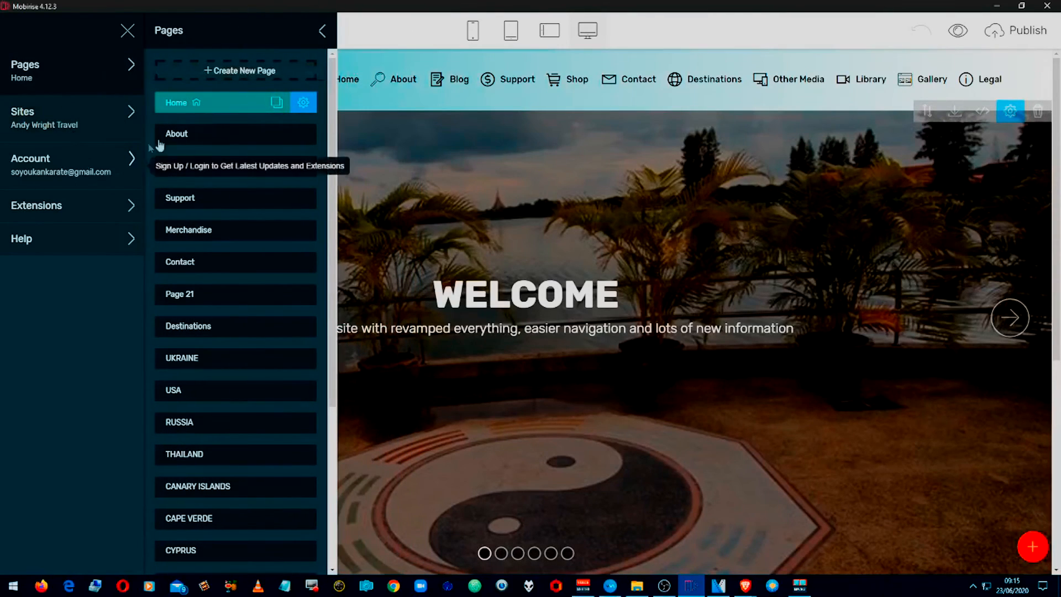
scroll(244, 168, down, 4)
scroll(229, 210, up, 4)
scroll(225, 239, down, 4)
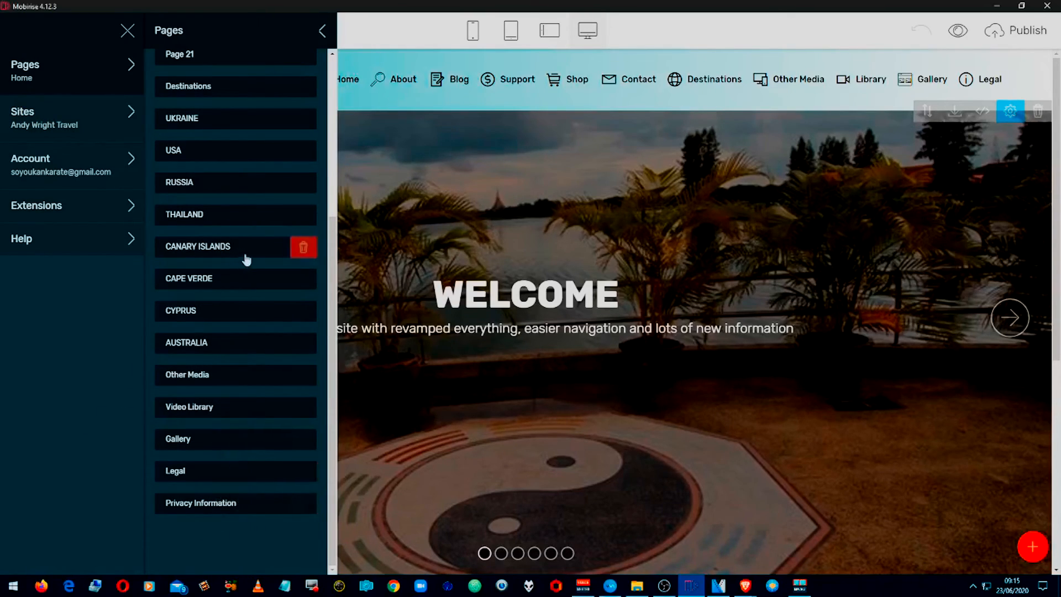
scroll(242, 259, up, 4)
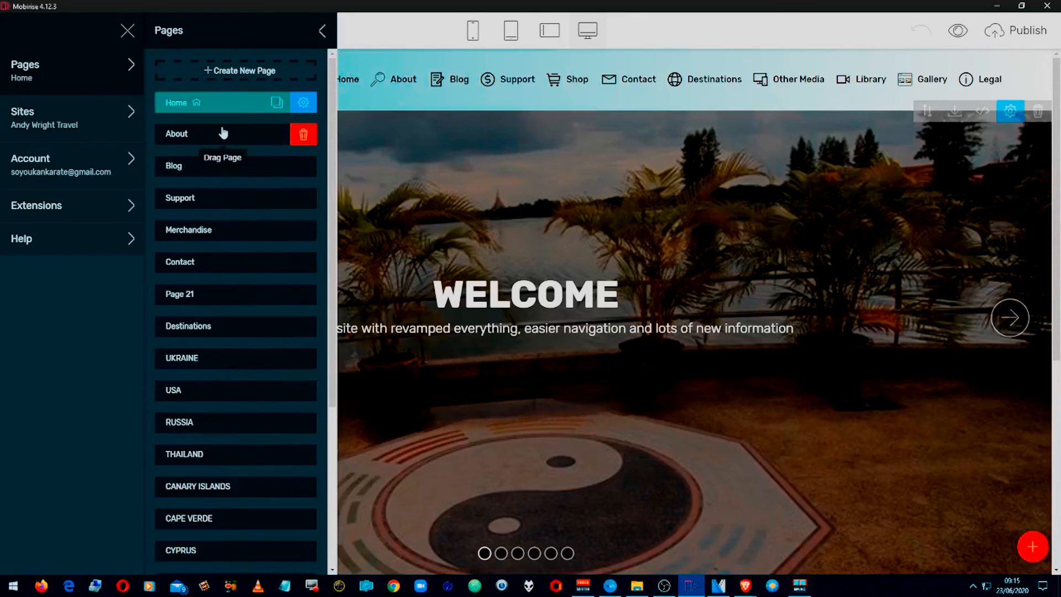